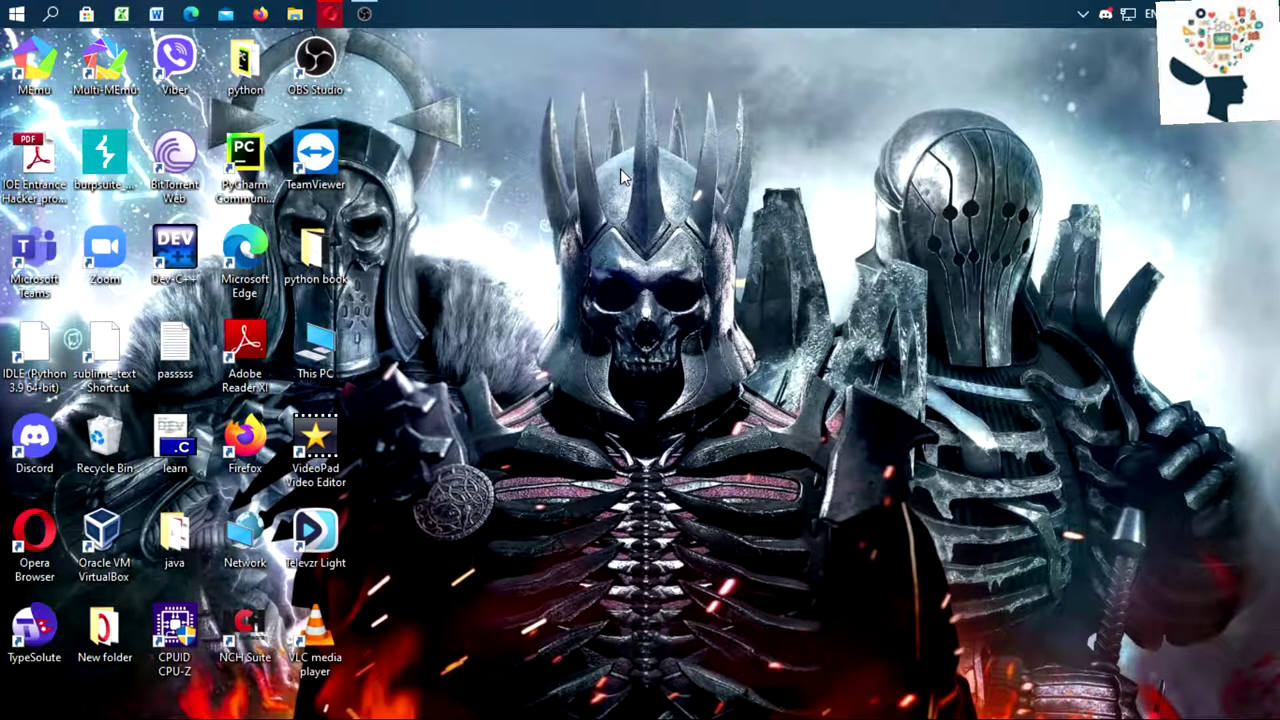
Step: In Opera, search for 'empty standby list' and open the wj32.org Empty Standby List page
{"action": "left_click", "coordinate": [330, 13]}
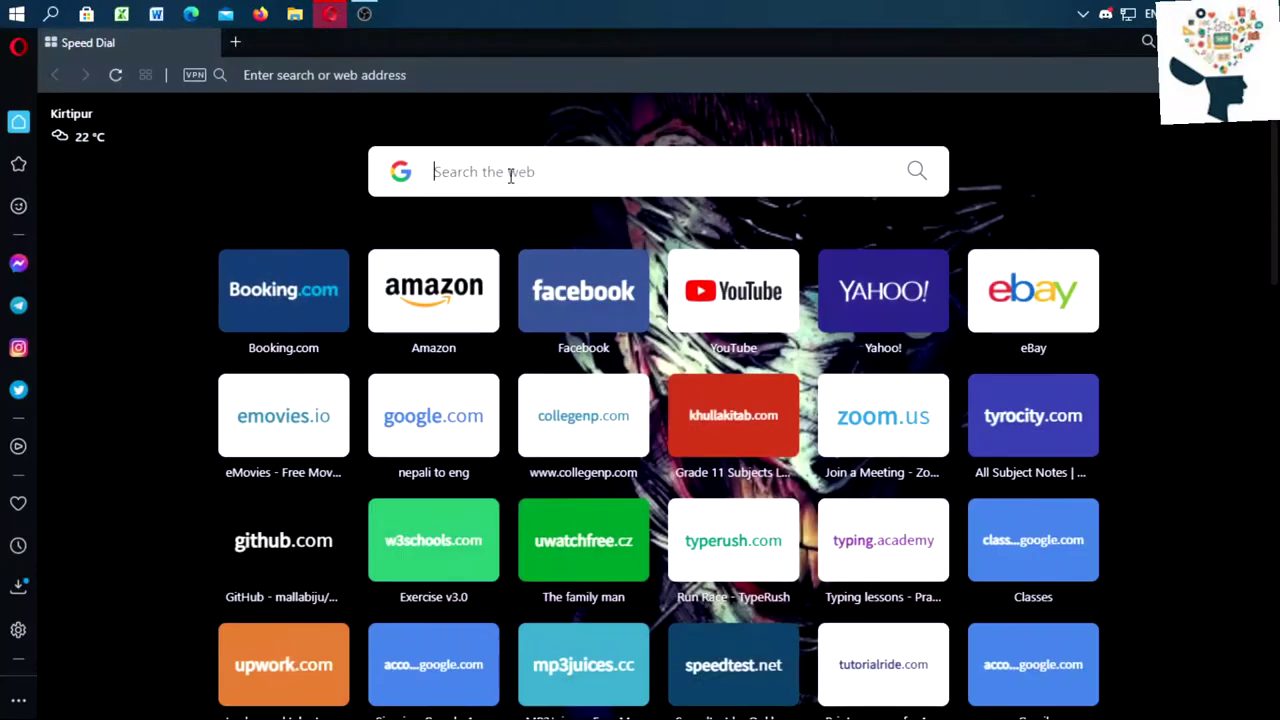
{"action": "type", "text": "epty"}
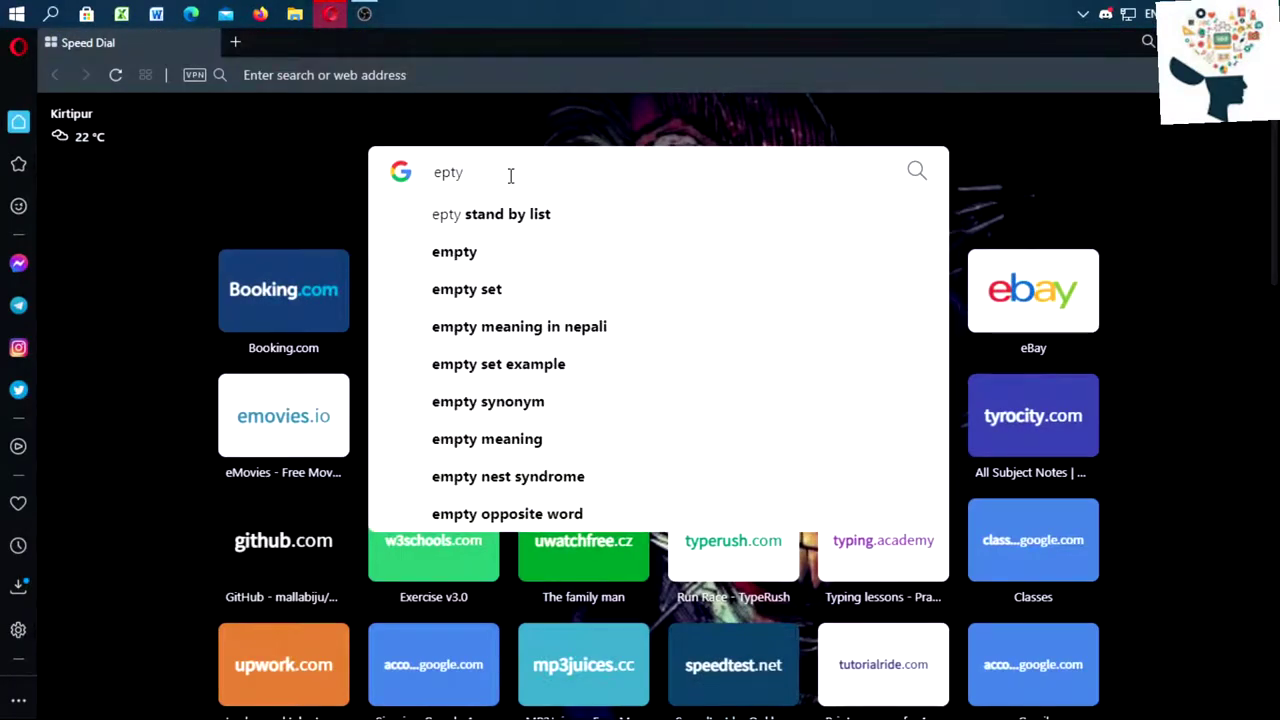
{"action": "left_click", "coordinate": [494, 213]}
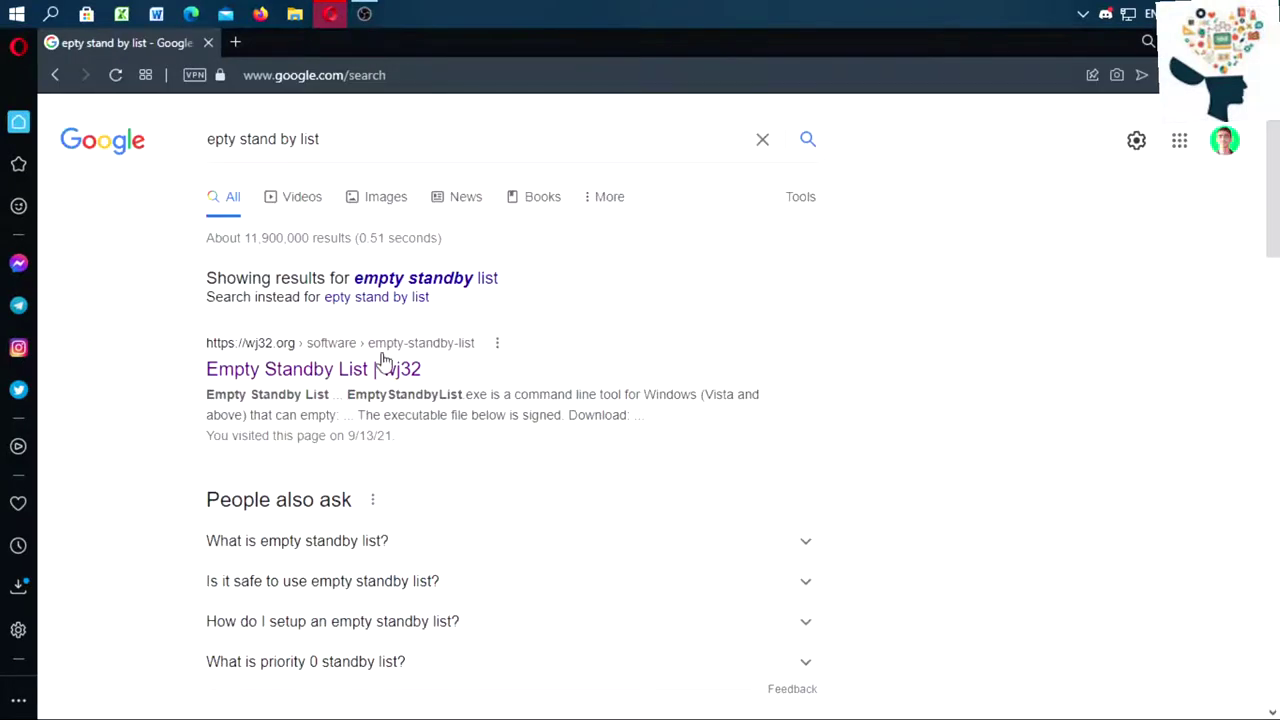
{"action": "left_click", "coordinate": [590, 342]}
Step: Download EmptyStandbyList.exe from the page and save it to Downloads
{"action": "scroll", "coordinate": [626, 349], "scroll_direction": "down", "scroll_amount": 1}
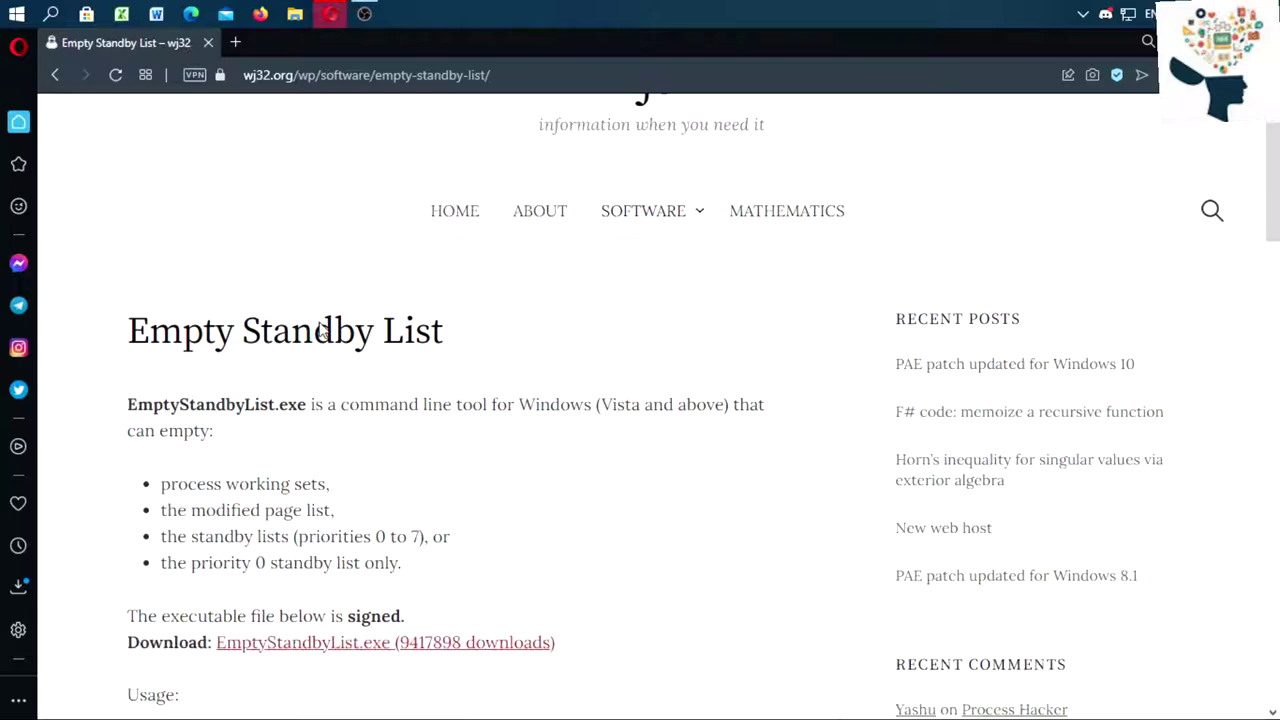
{"action": "scroll", "coordinate": [433, 268], "scroll_direction": "down", "scroll_amount": 5}
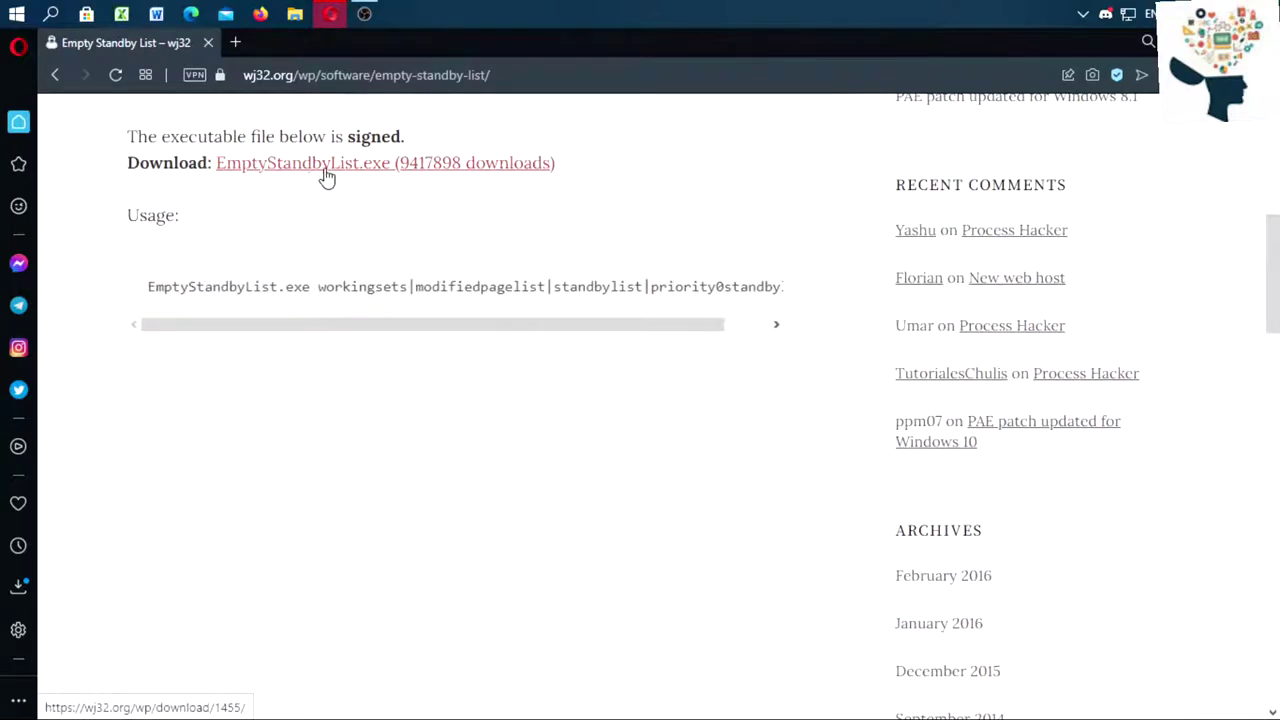
{"action": "scroll", "coordinate": [320, 180], "scroll_direction": "up", "scroll_amount": 2}
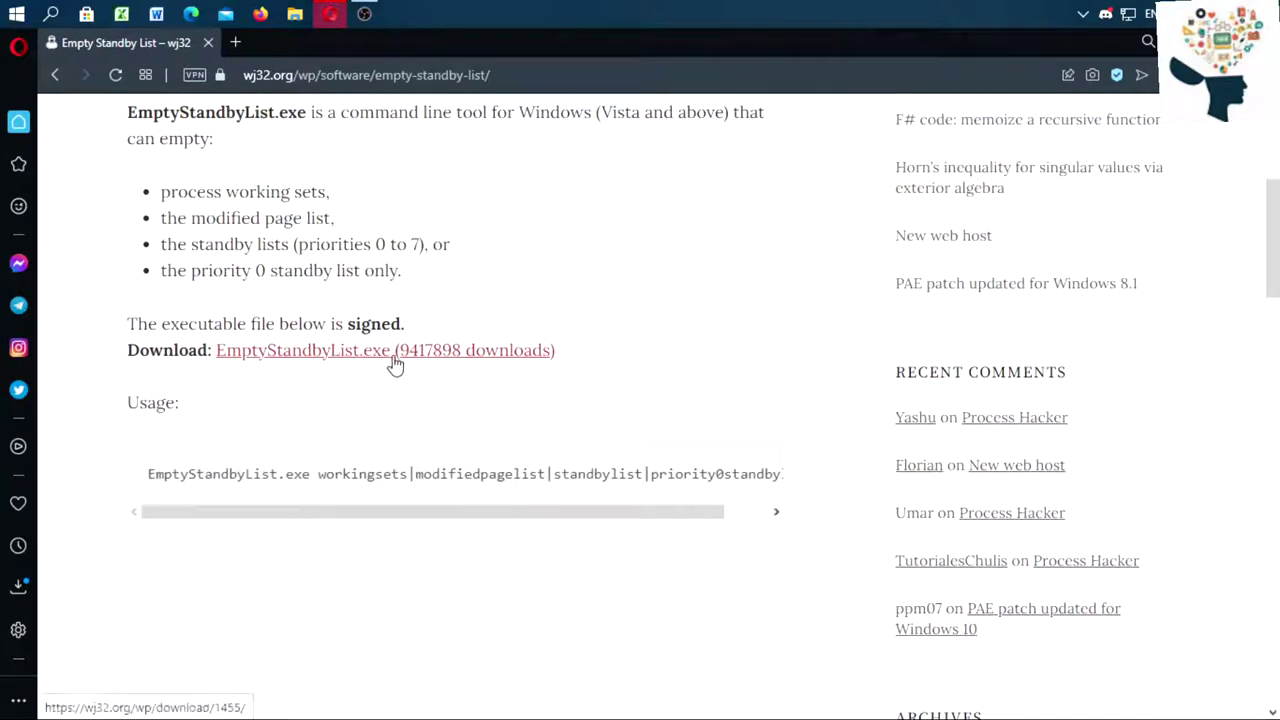
{"action": "left_click", "coordinate": [342, 350]}
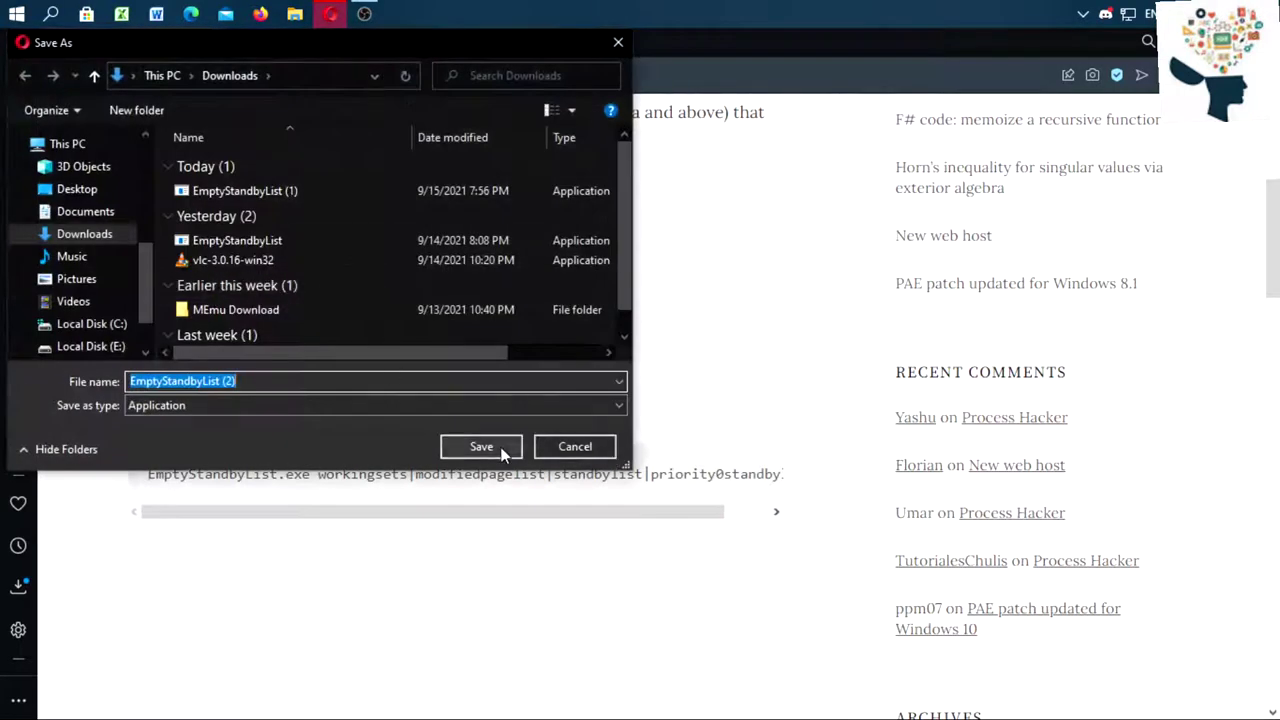
{"action": "left_click", "coordinate": [481, 447]}
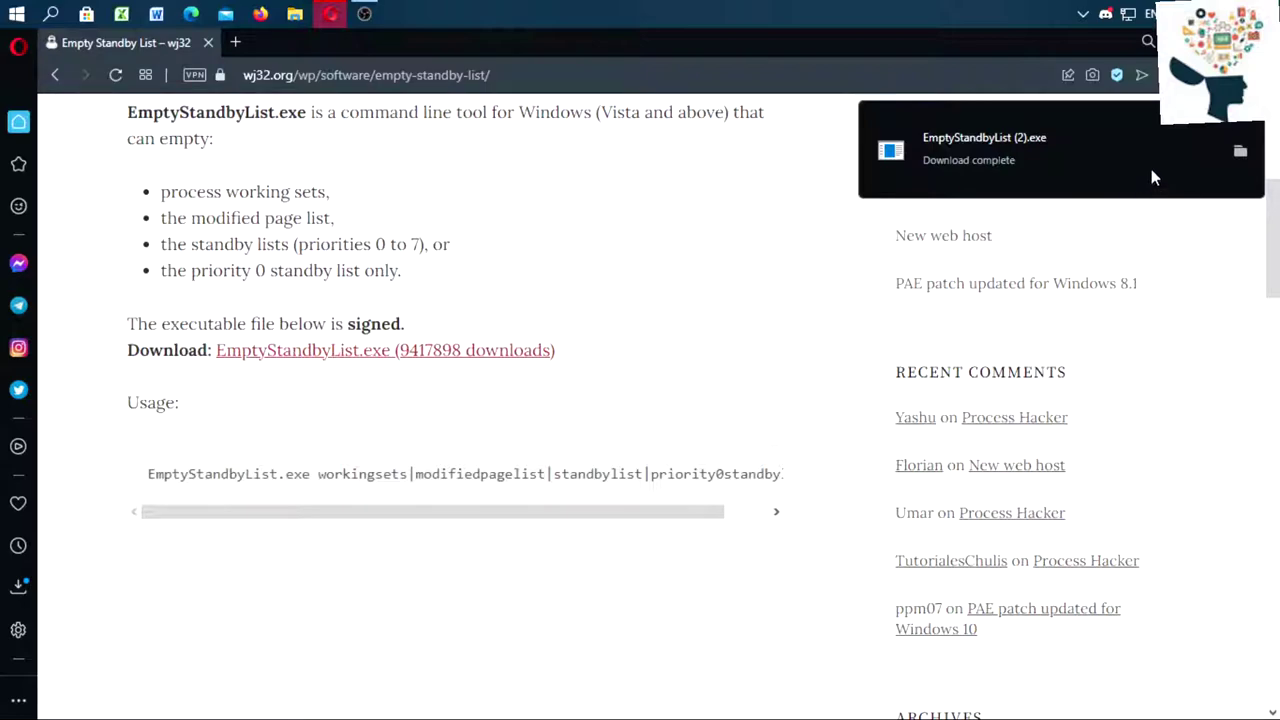
Step: From the desktop, launch Task Scheduler through the Windows search for 'task'
{"action": "key", "text": "super+d"}
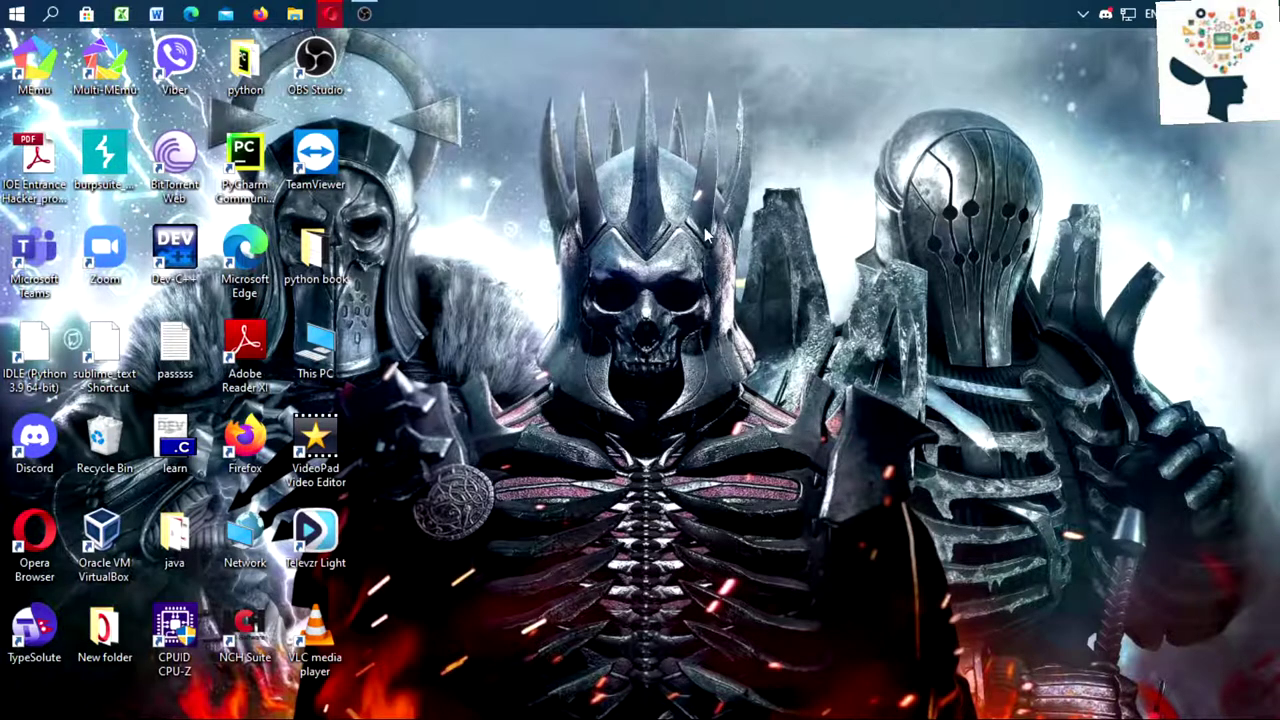
{"action": "left_click", "coordinate": [52, 14]}
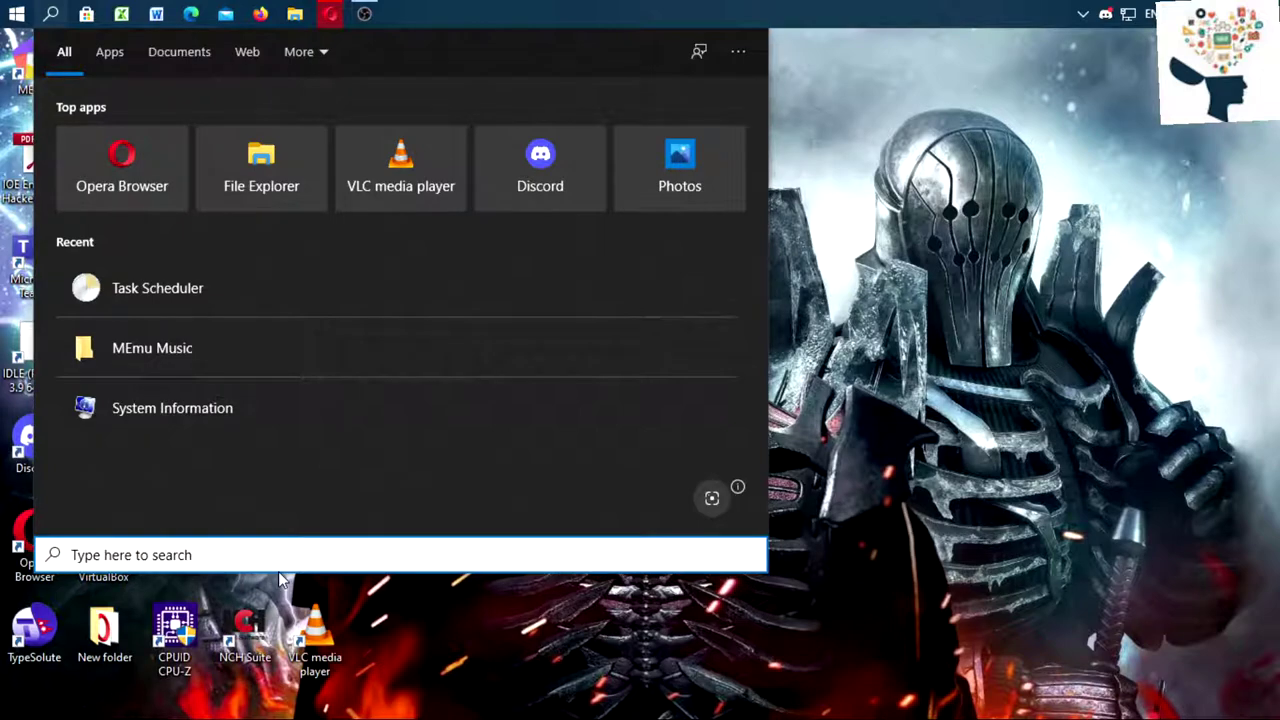
{"action": "type", "text": "task"}
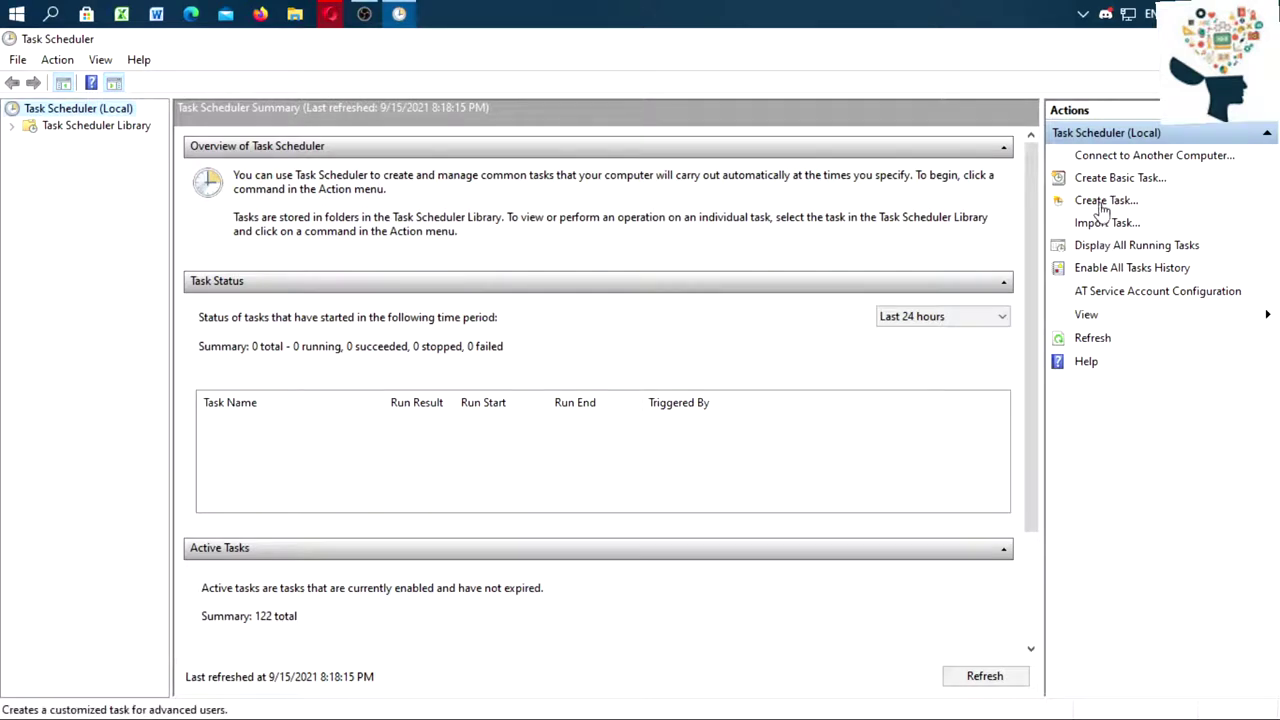
Step: Create a new task named 'cleaner' with highest privileges, configured for Windows 10
{"action": "left_click", "coordinate": [1101, 203]}
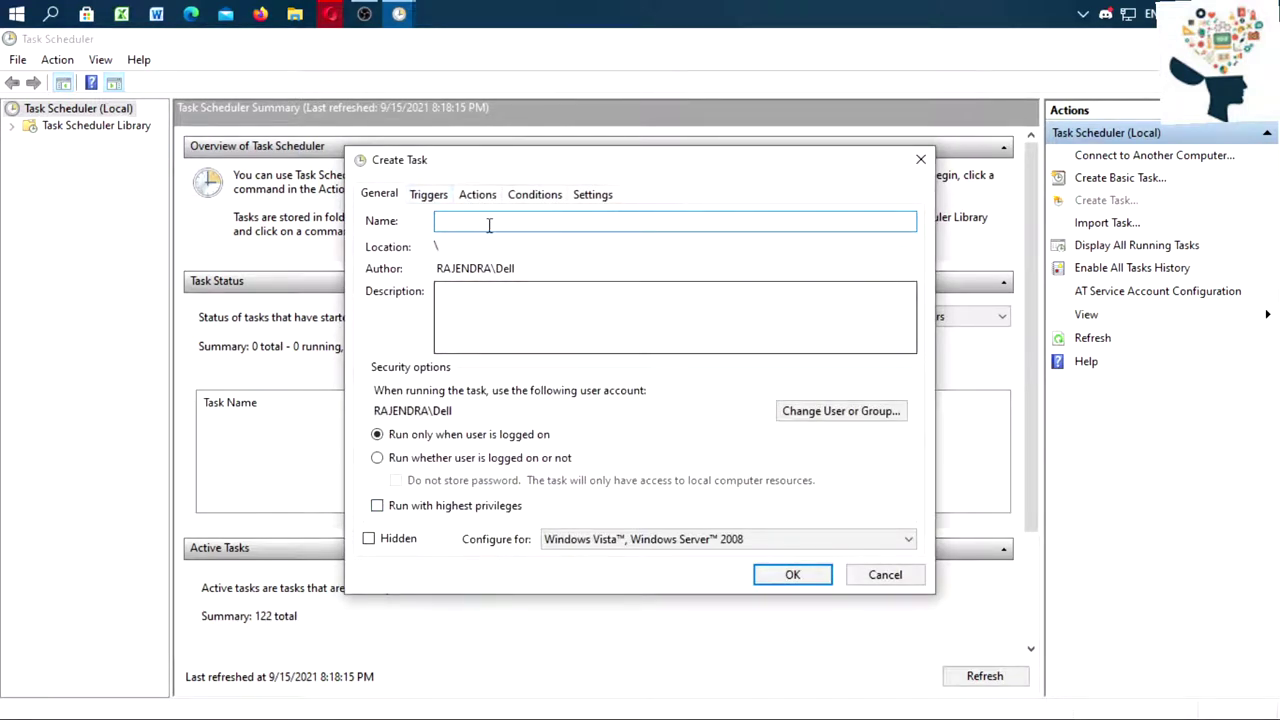
{"action": "type", "text": "cleaner"}
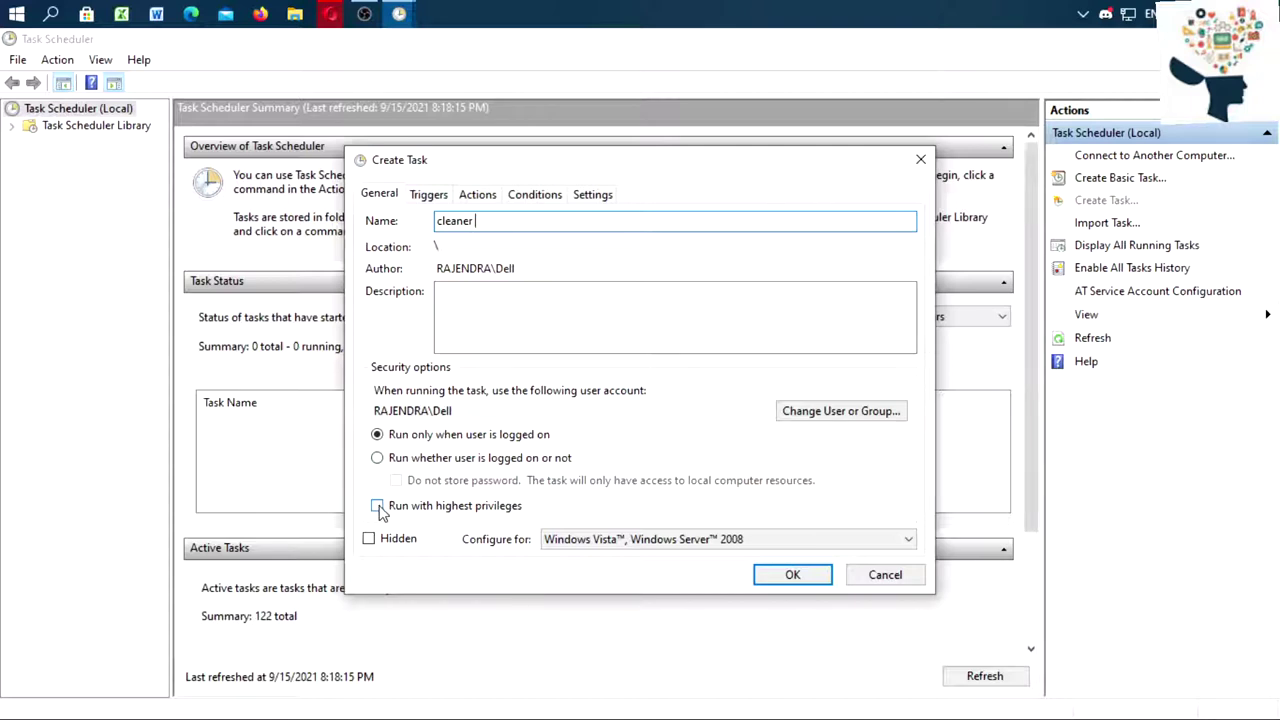
{"action": "left_click", "coordinate": [378, 507]}
{"action": "left_click", "coordinate": [905, 545]}
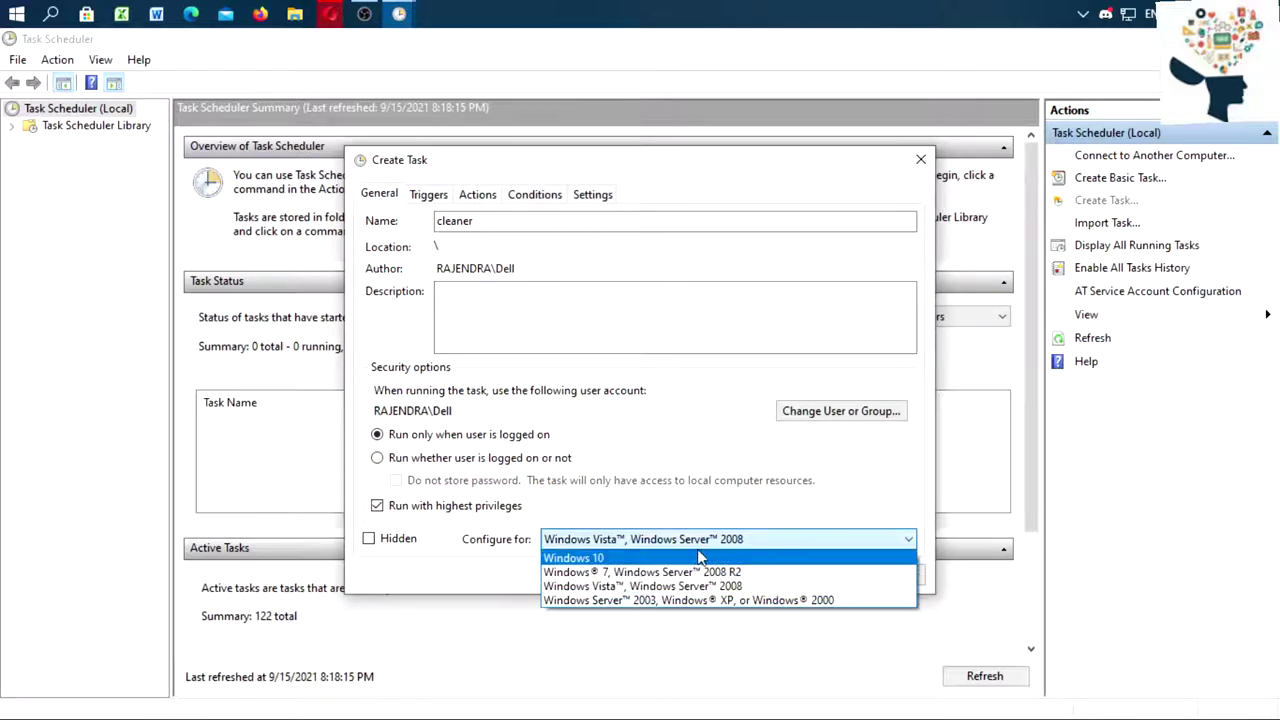
{"action": "key", "text": "Escape"}
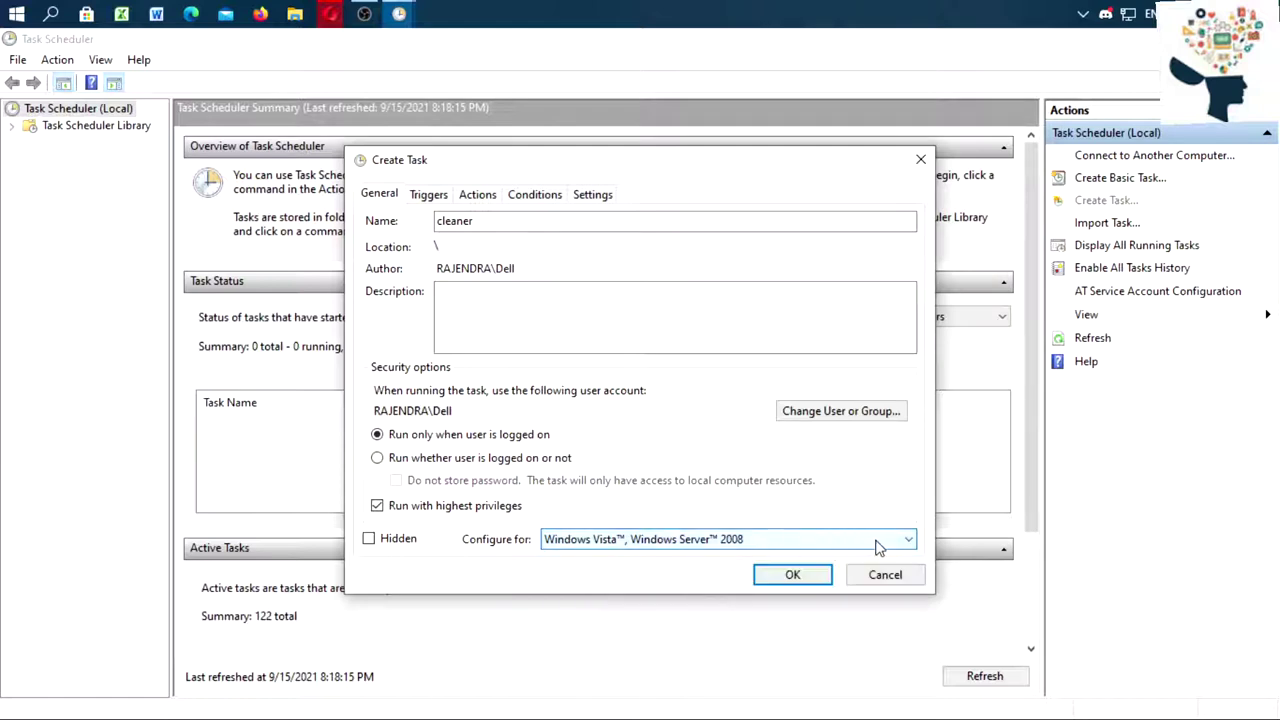
{"action": "left_click", "coordinate": [876, 541]}
{"action": "left_click", "coordinate": [645, 558]}
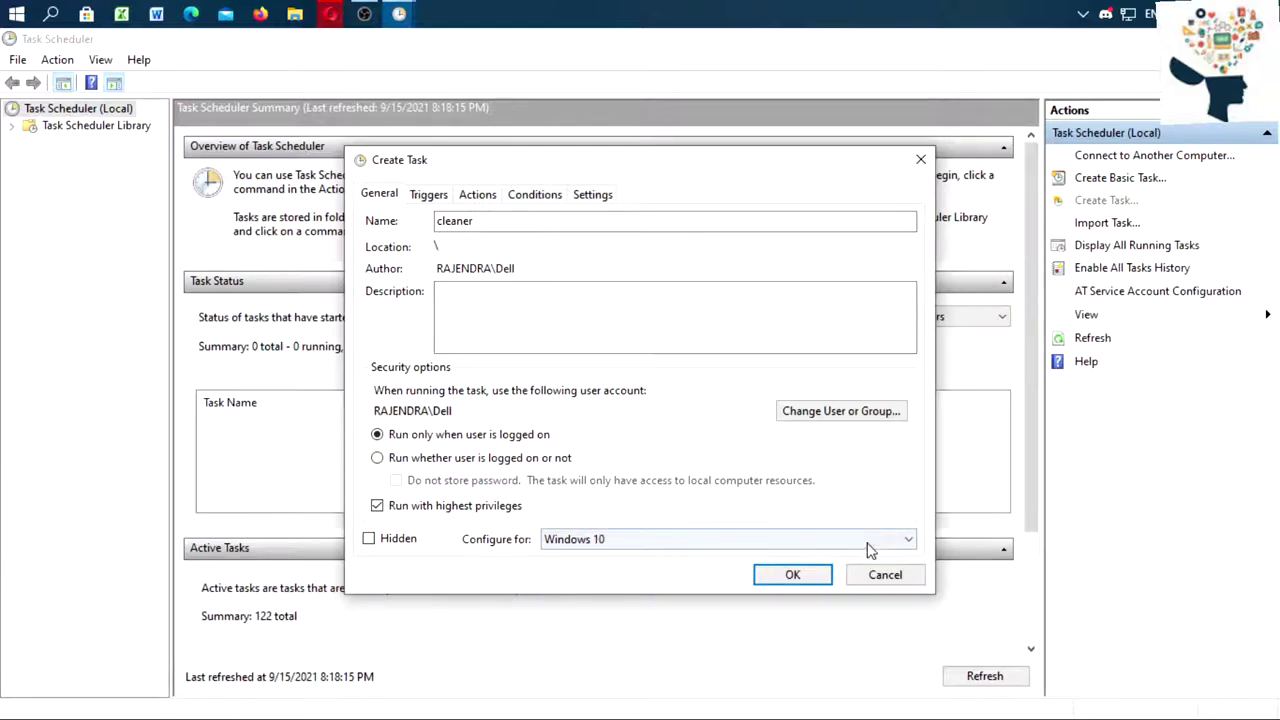
Step: Set the task to run under the NT AUTHORITY\SYSTEM account
{"action": "left_click", "coordinate": [808, 418]}
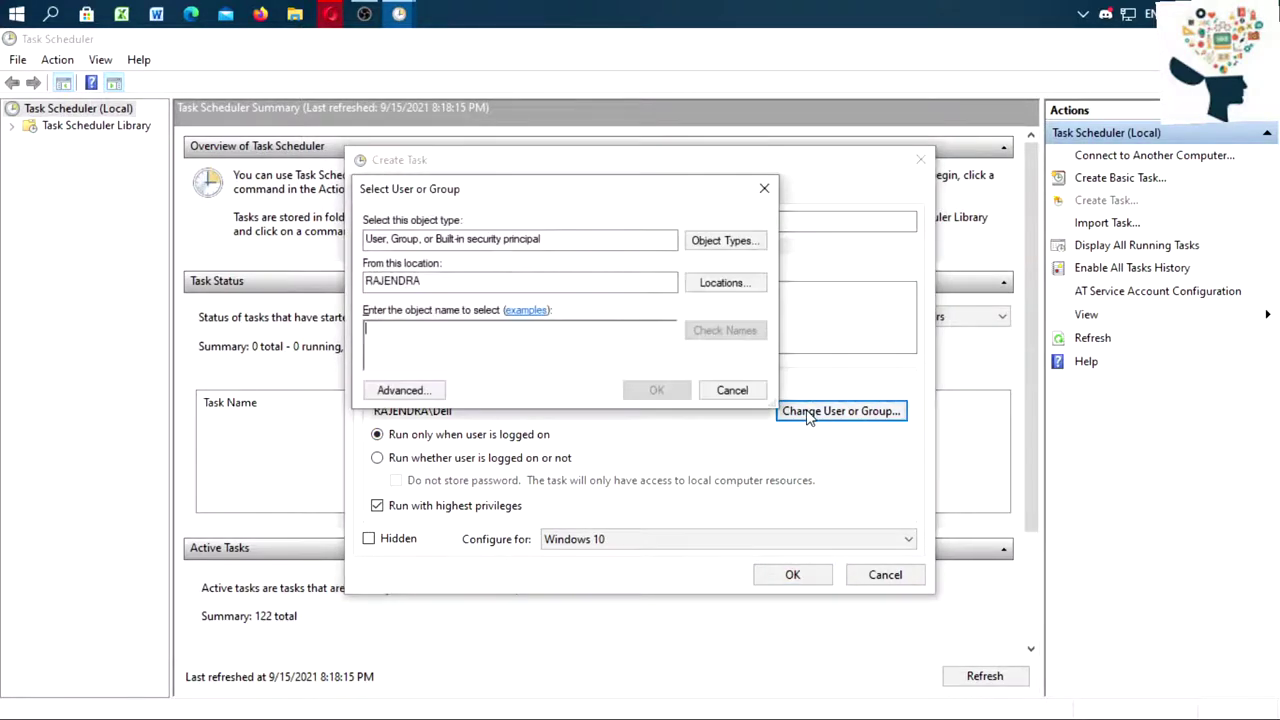
{"action": "left_click", "coordinate": [401, 390]}
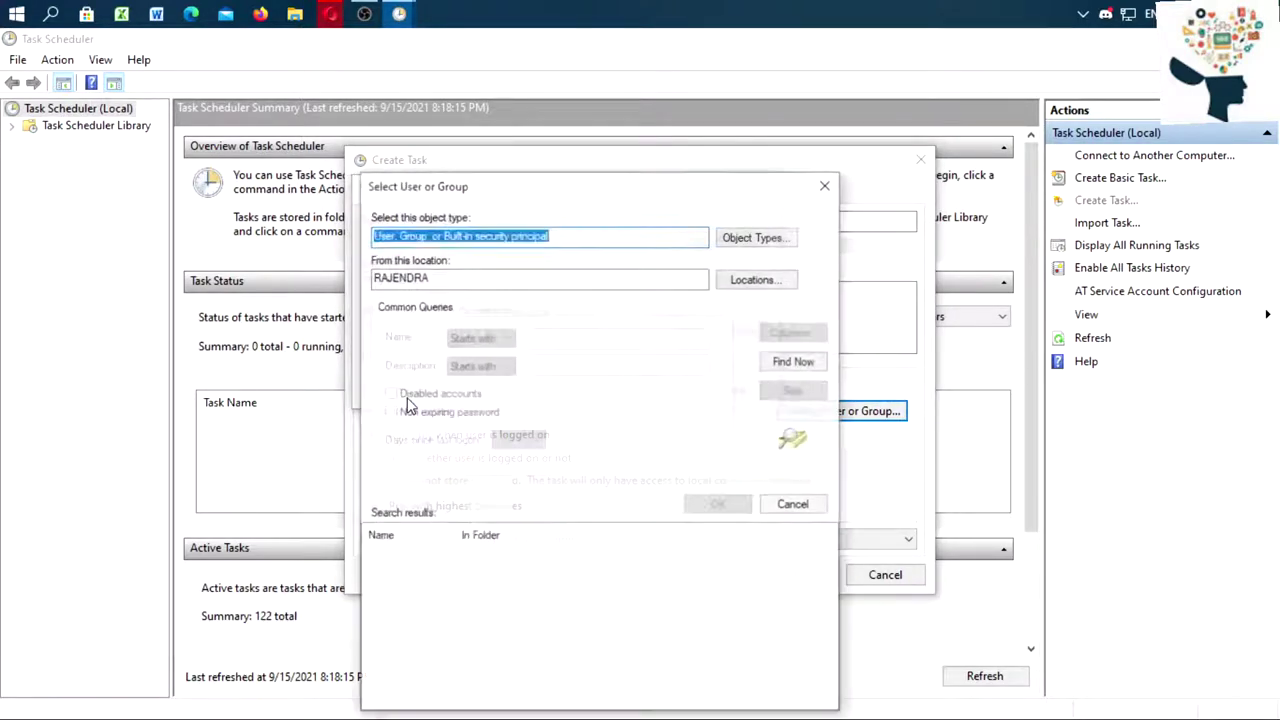
{"action": "left_click", "coordinate": [794, 362]}
{"action": "scroll", "coordinate": [505, 600], "scroll_direction": "down", "scroll_amount": 3}
{"action": "scroll", "coordinate": [505, 600], "scroll_direction": "down", "scroll_amount": 3}
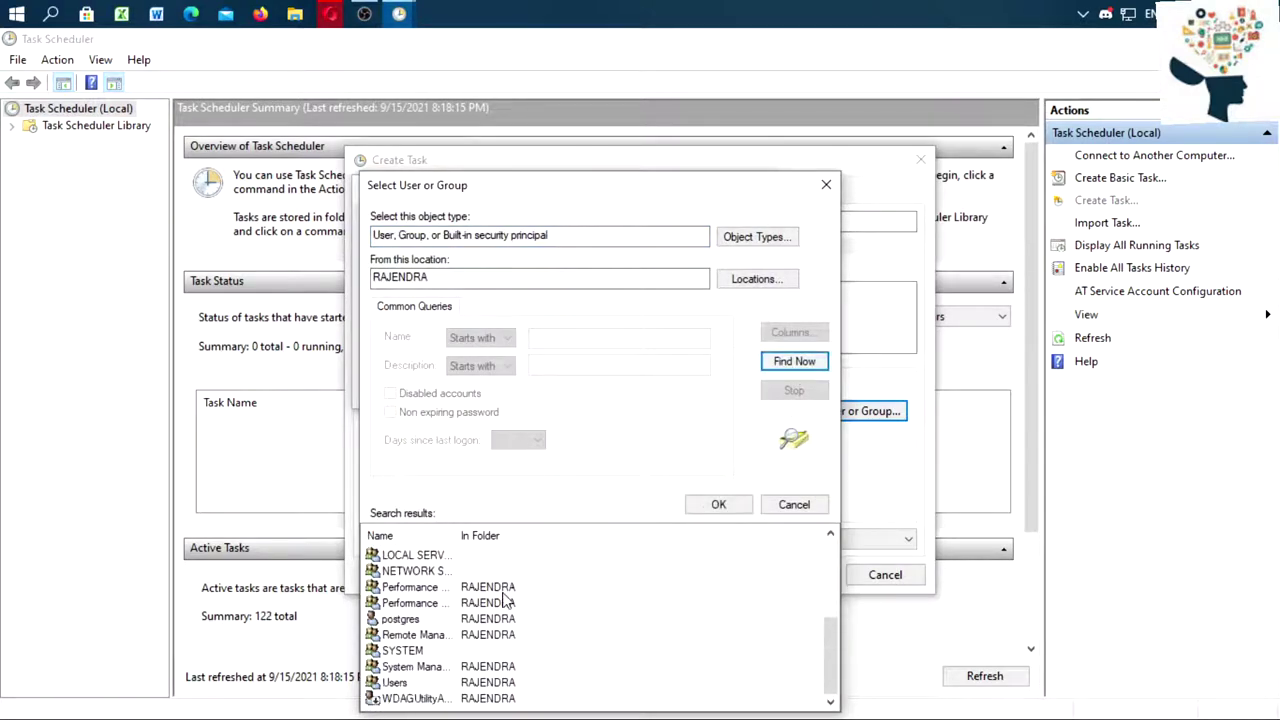
{"action": "left_click", "coordinate": [398, 652]}
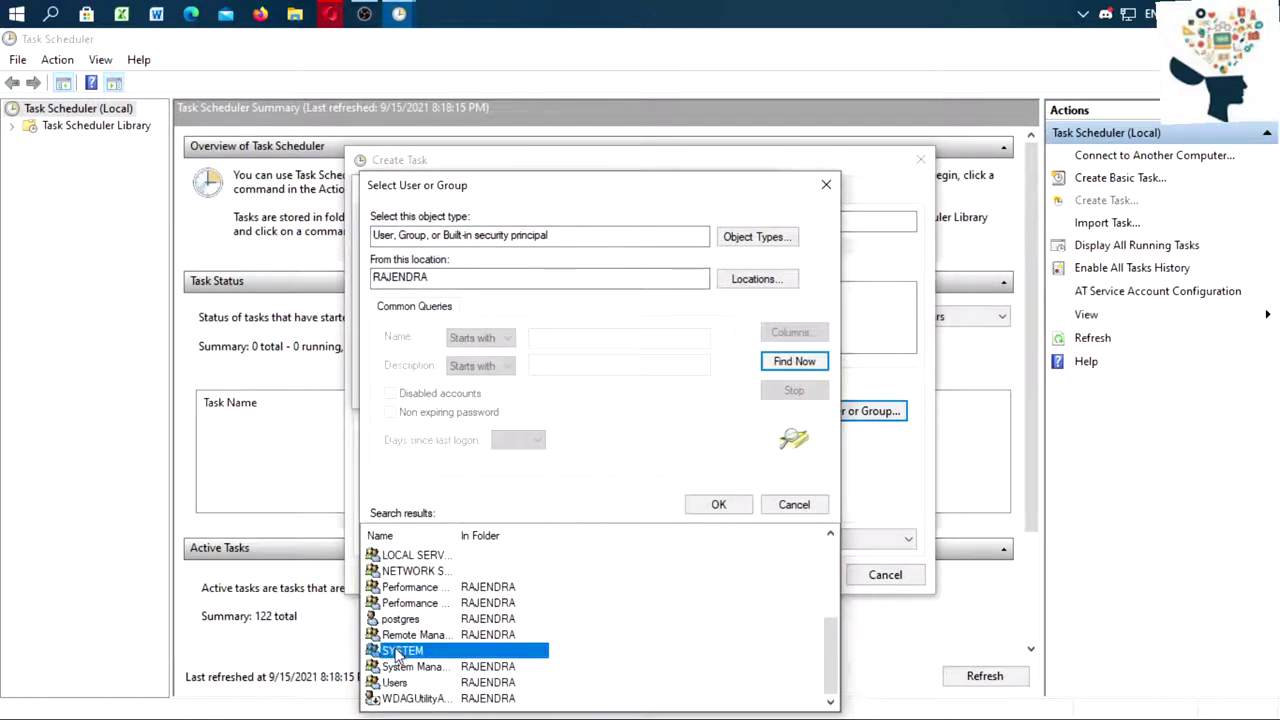
{"action": "left_click", "coordinate": [718, 507]}
{"action": "left_click", "coordinate": [662, 392]}
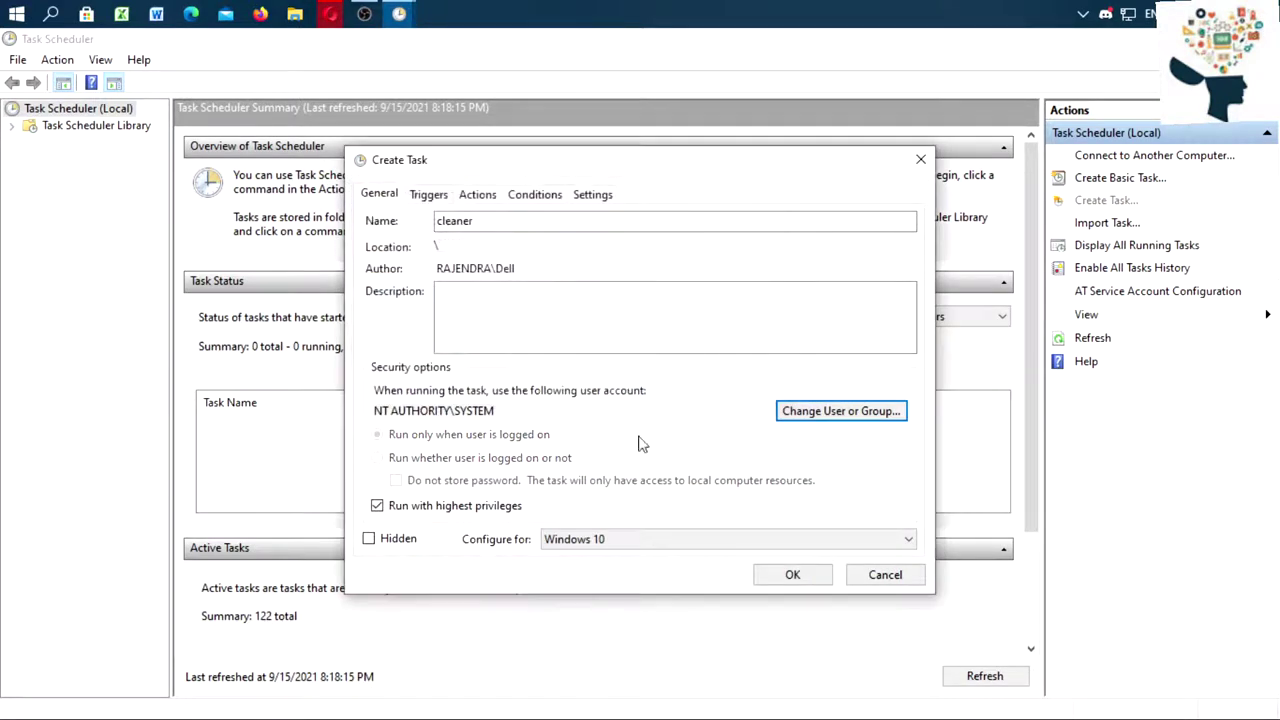
Step: Add a one-time 8:19 PM trigger that repeats every 5 minutes indefinitely
{"action": "left_click", "coordinate": [429, 195]}
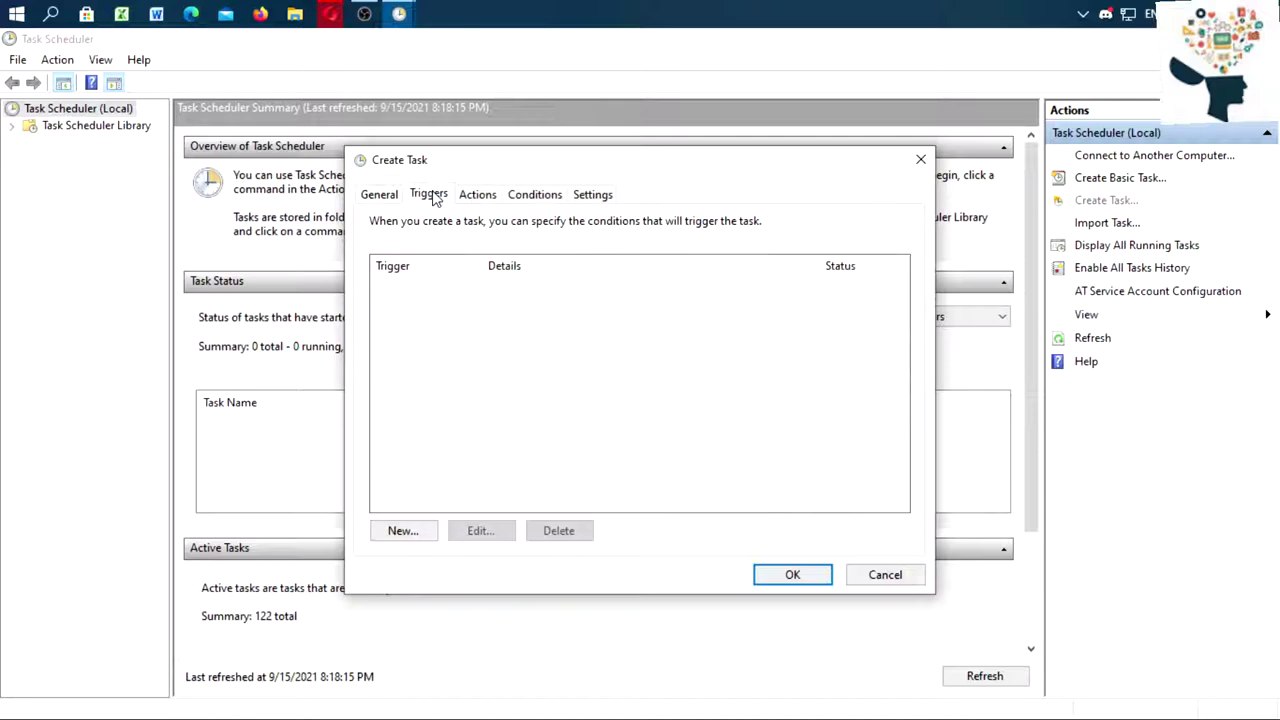
{"action": "left_click", "coordinate": [399, 533]}
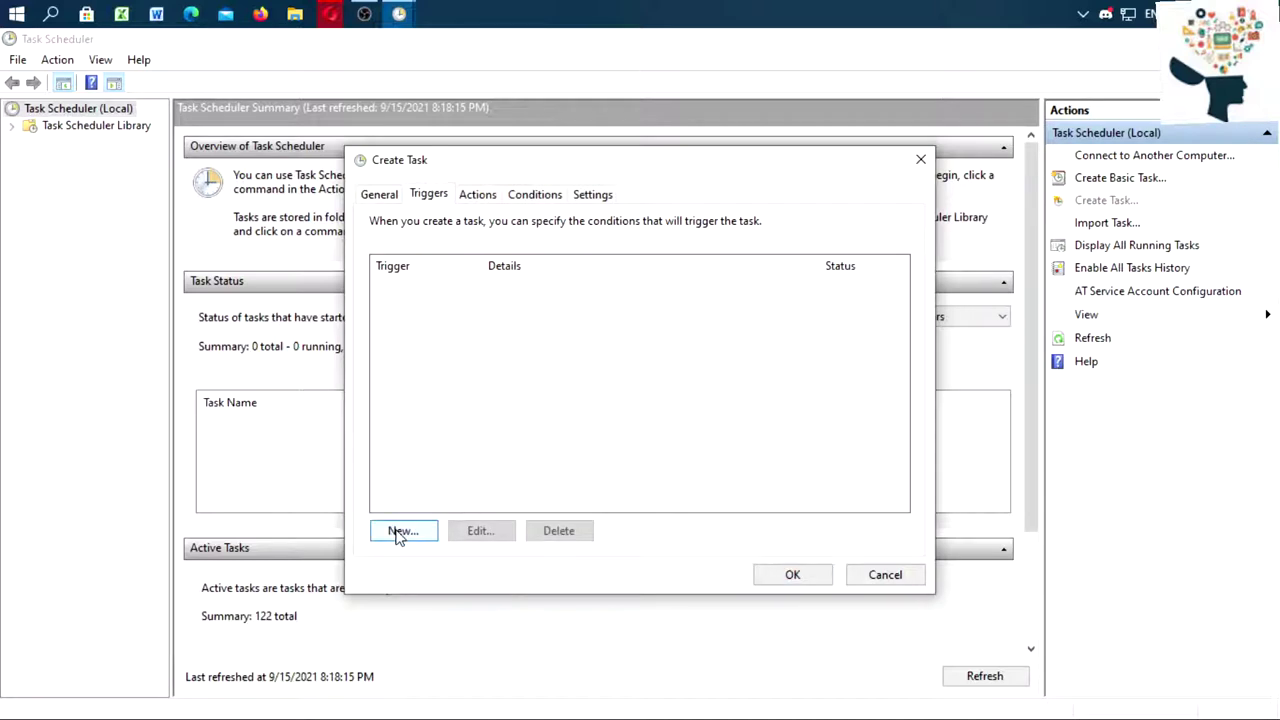
{"action": "left_click", "coordinate": [400, 533]}
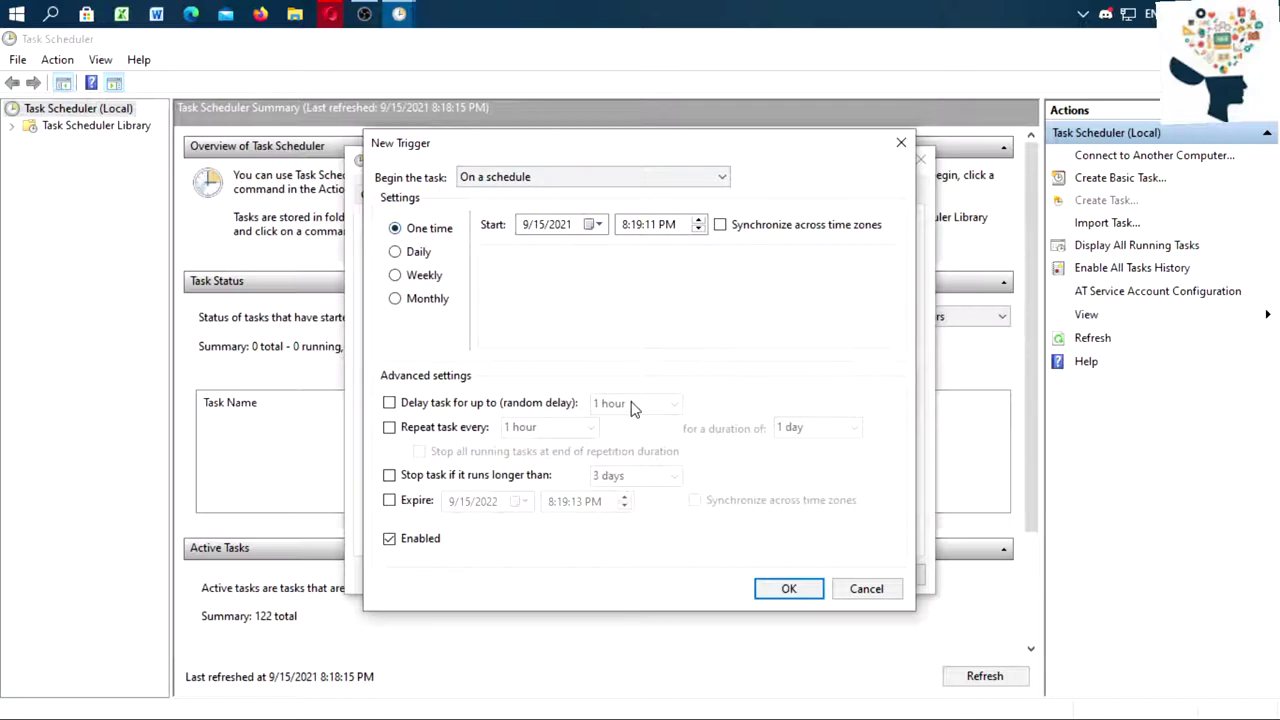
{"action": "left_click", "coordinate": [389, 427]}
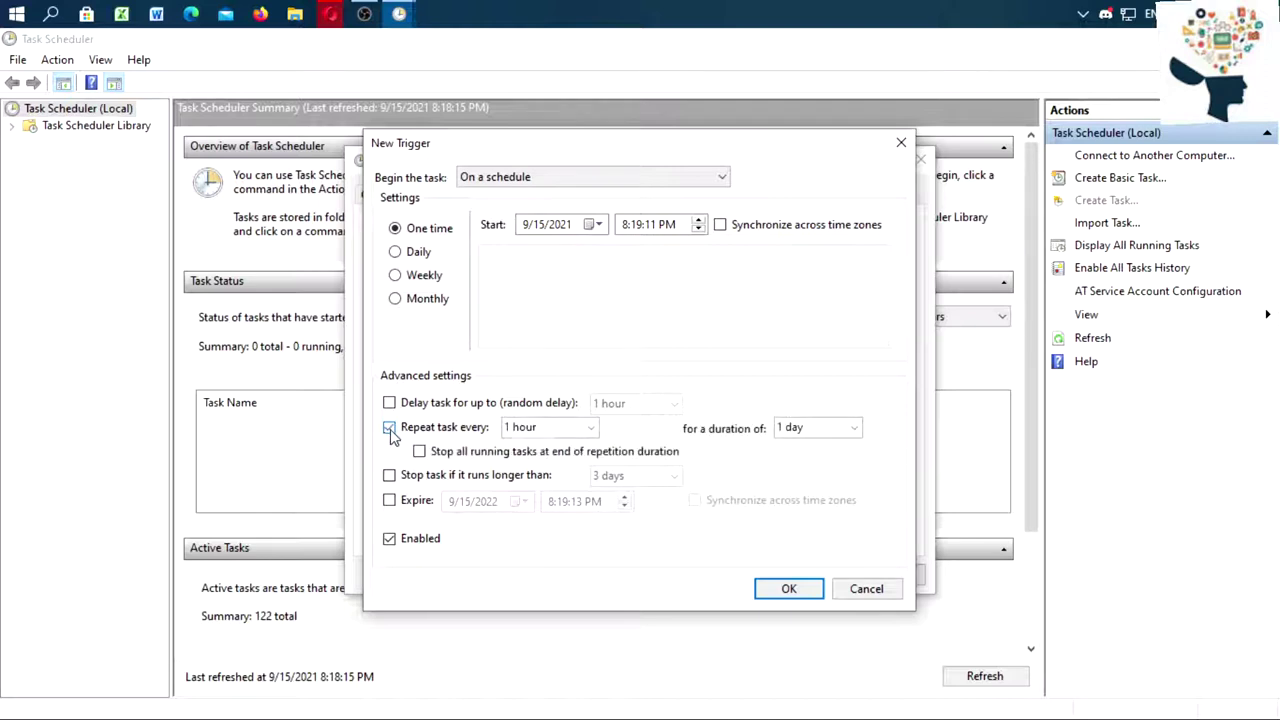
{"action": "left_click", "coordinate": [591, 428]}
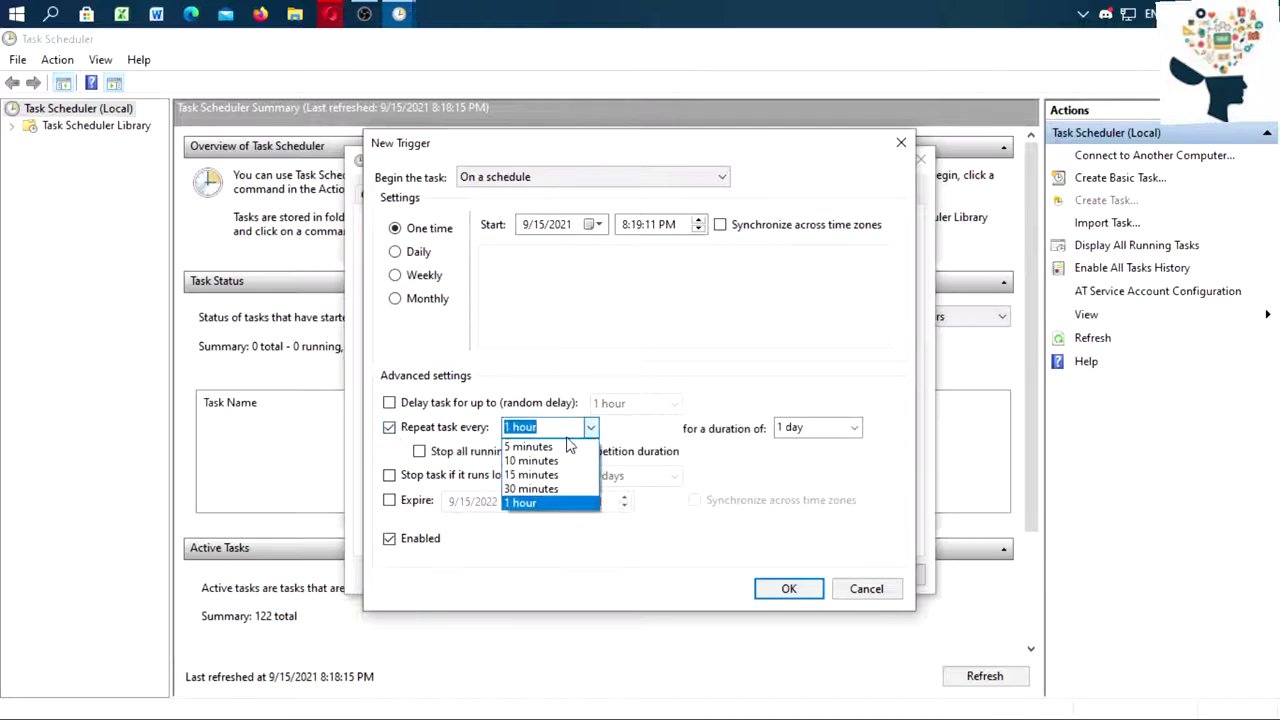
{"action": "left_click", "coordinate": [569, 444]}
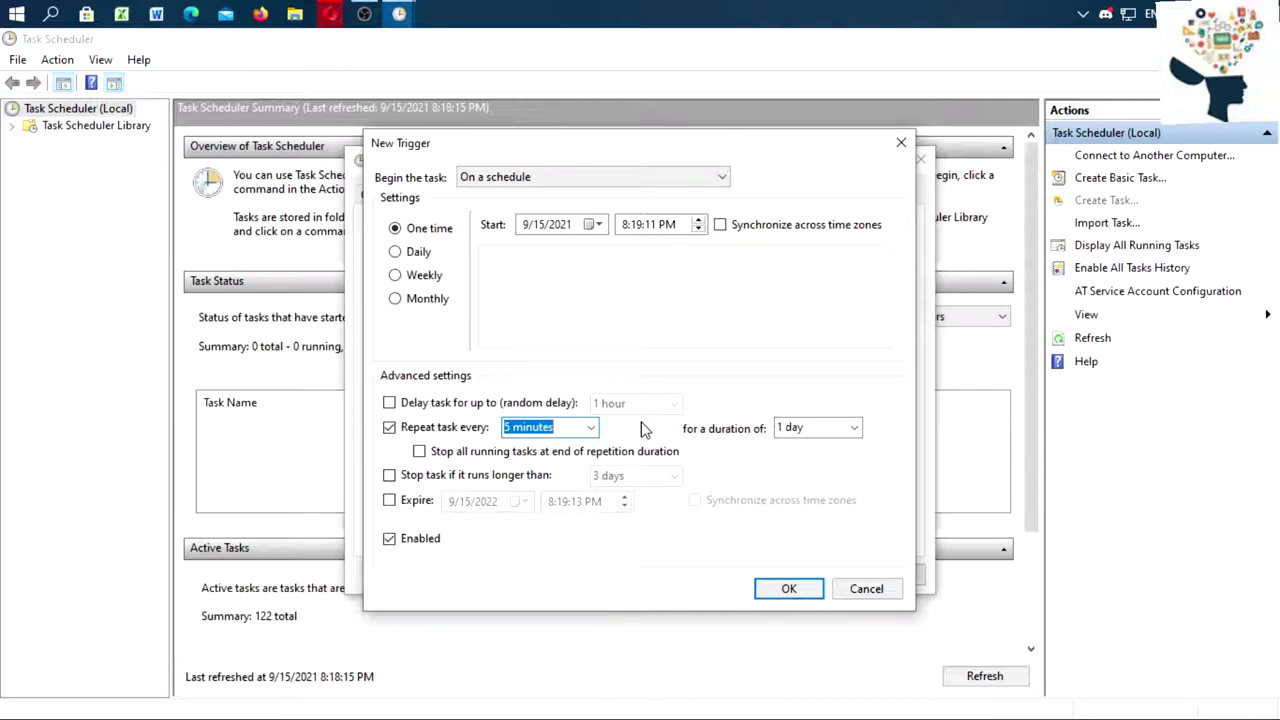
{"action": "left_click", "coordinate": [853, 429]}
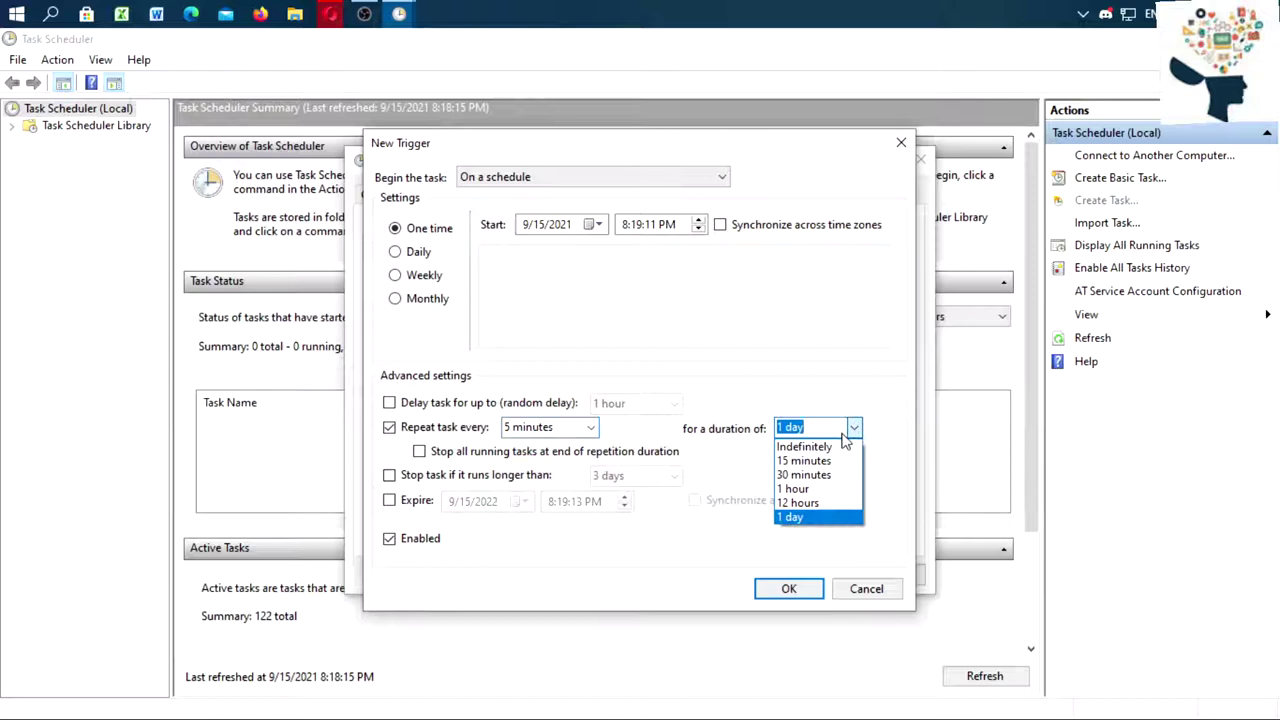
{"action": "left_click", "coordinate": [826, 447]}
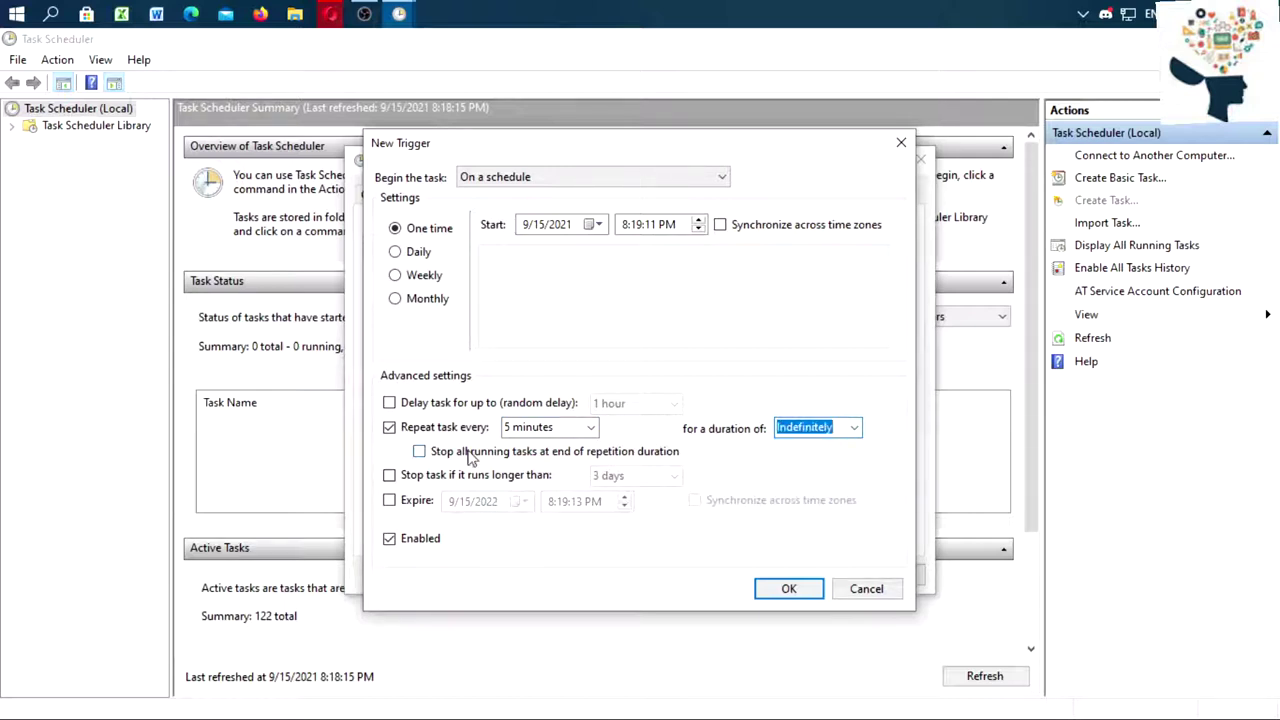
{"action": "left_click", "coordinate": [786, 589]}
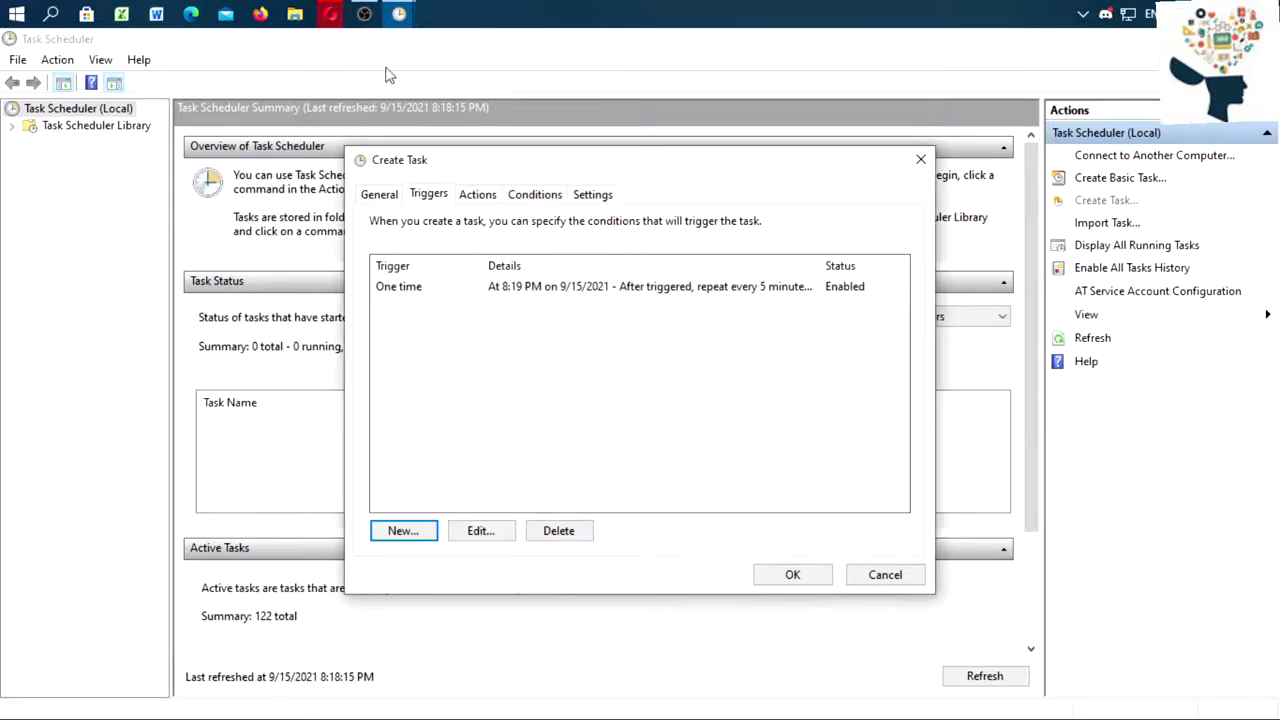
Step: Add an action that starts EmptyStandbyList (1).exe from Downloads
{"action": "left_click", "coordinate": [476, 200]}
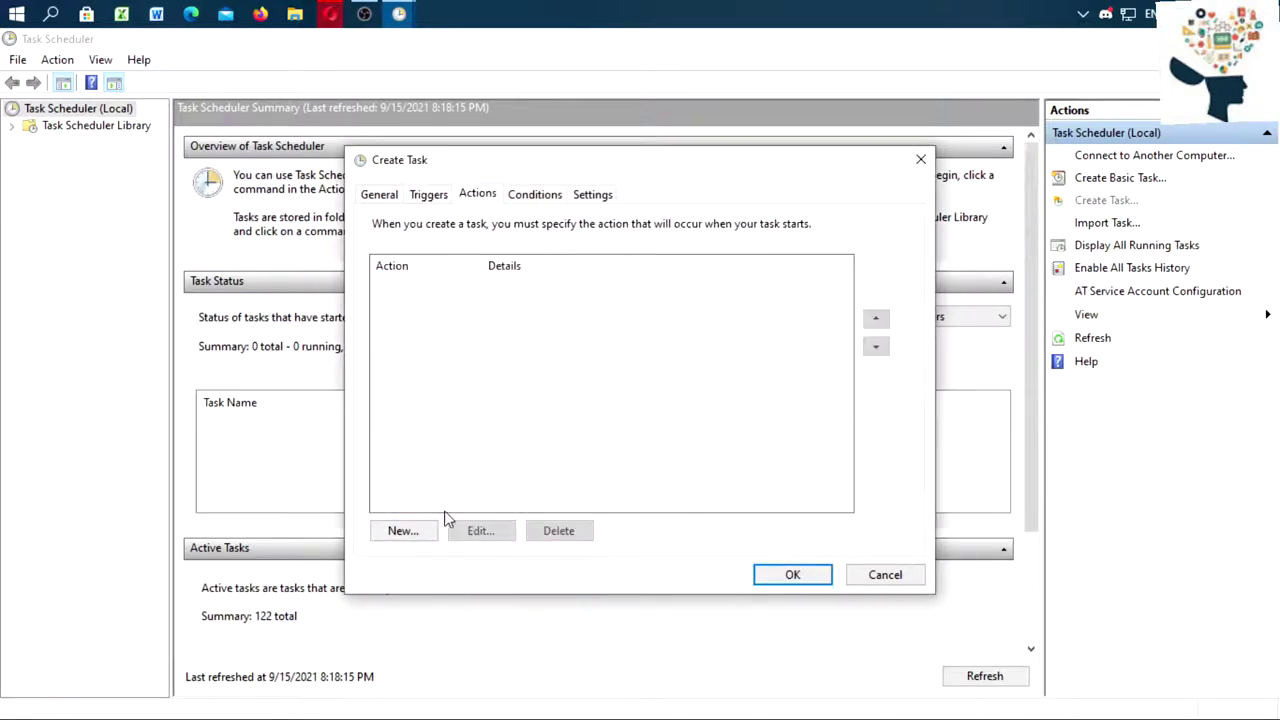
{"action": "left_click", "coordinate": [410, 532]}
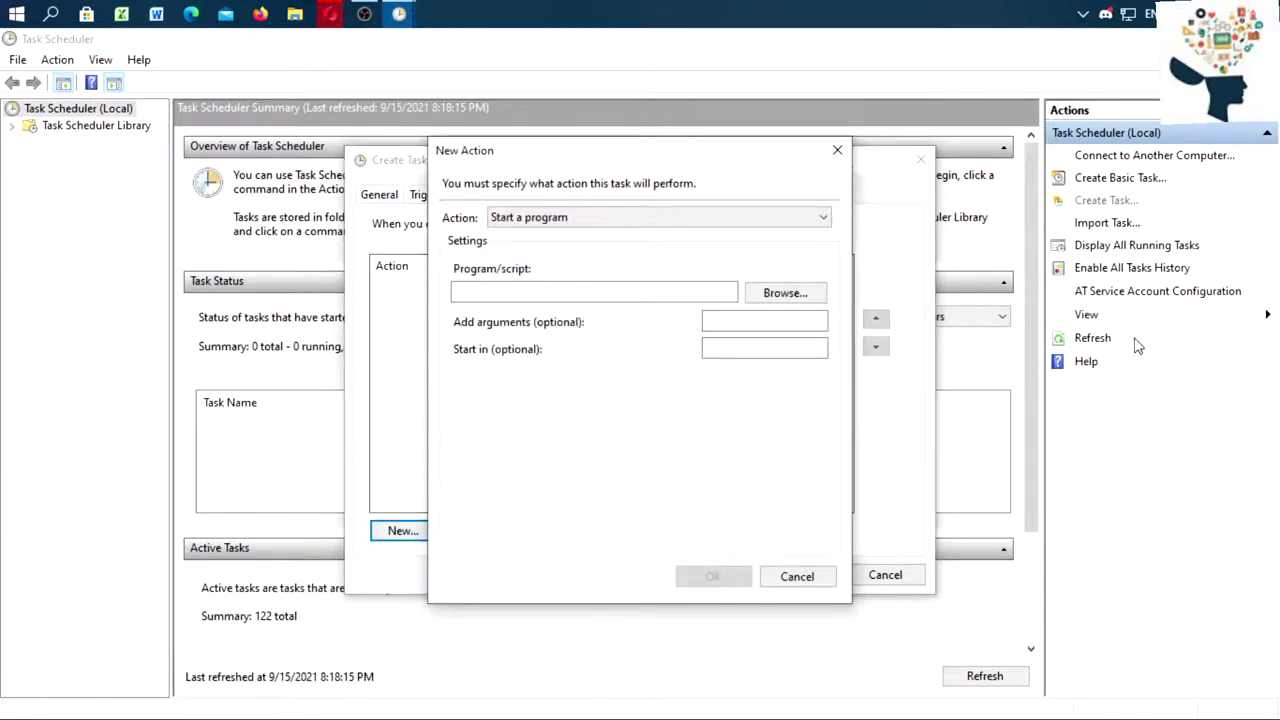
{"action": "left_click", "coordinate": [788, 293]}
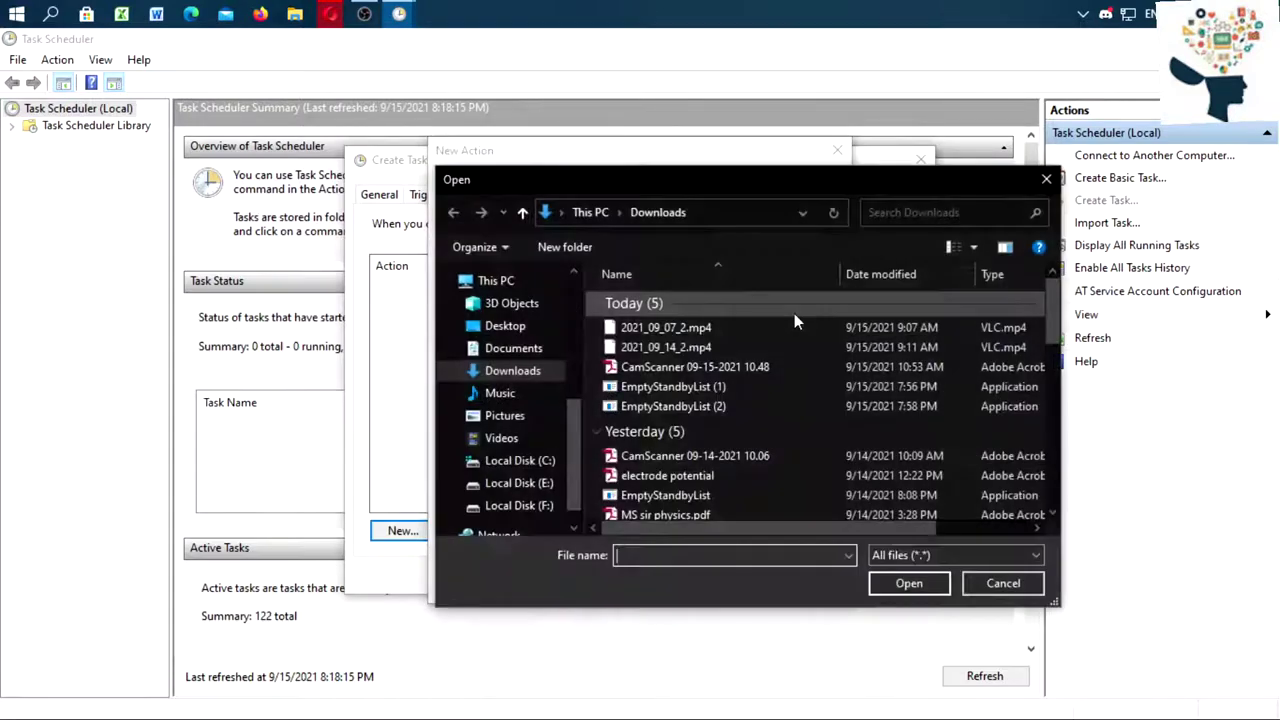
{"action": "left_click", "coordinate": [654, 389]}
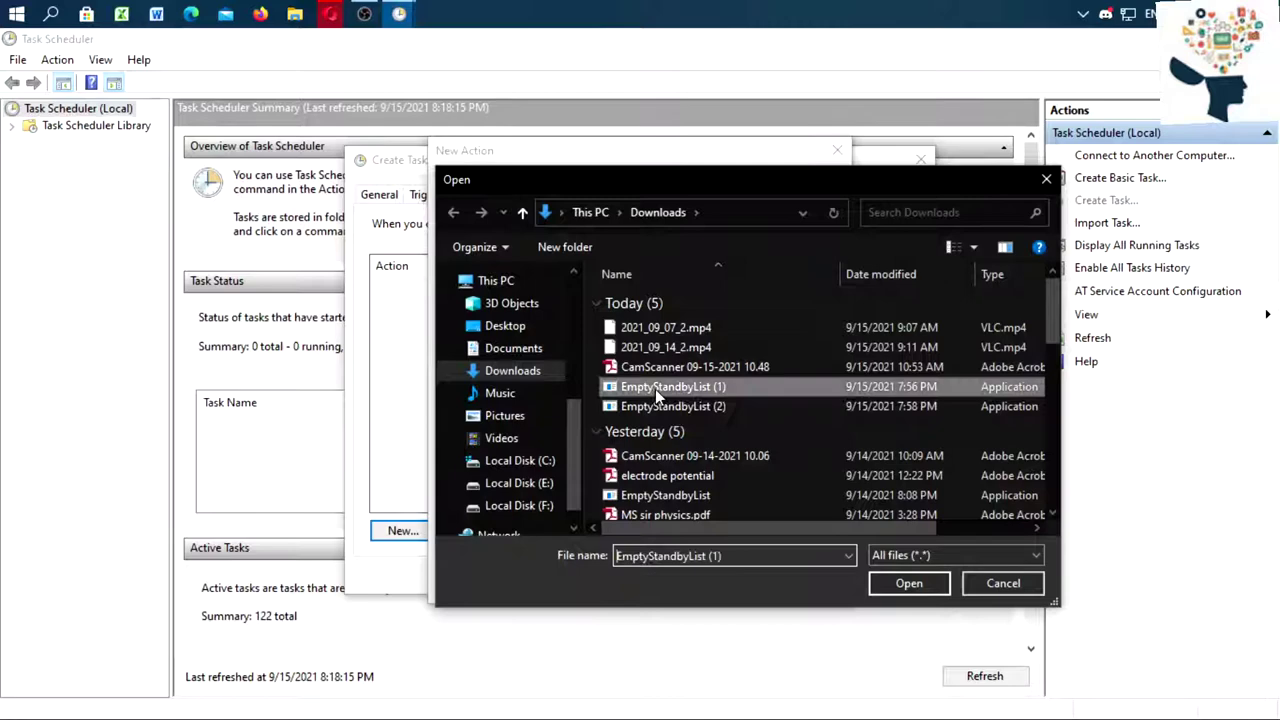
{"action": "left_click", "coordinate": [896, 586]}
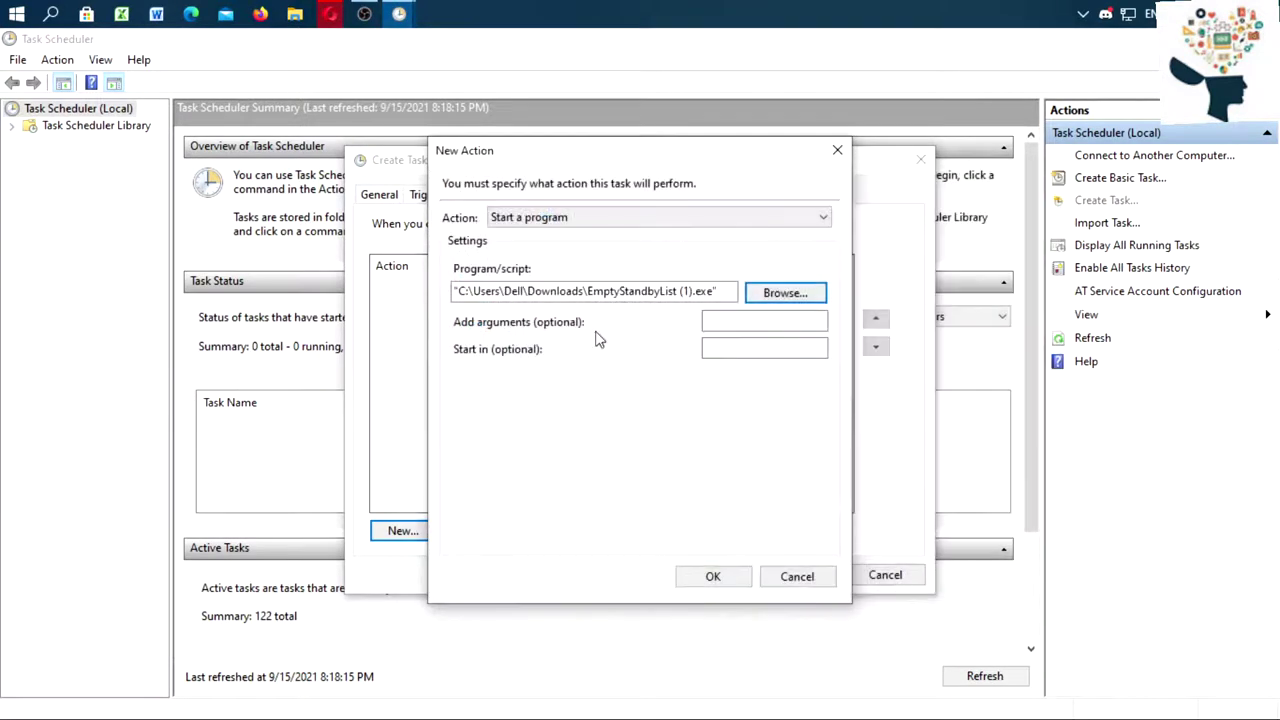
{"action": "left_click", "coordinate": [712, 578]}
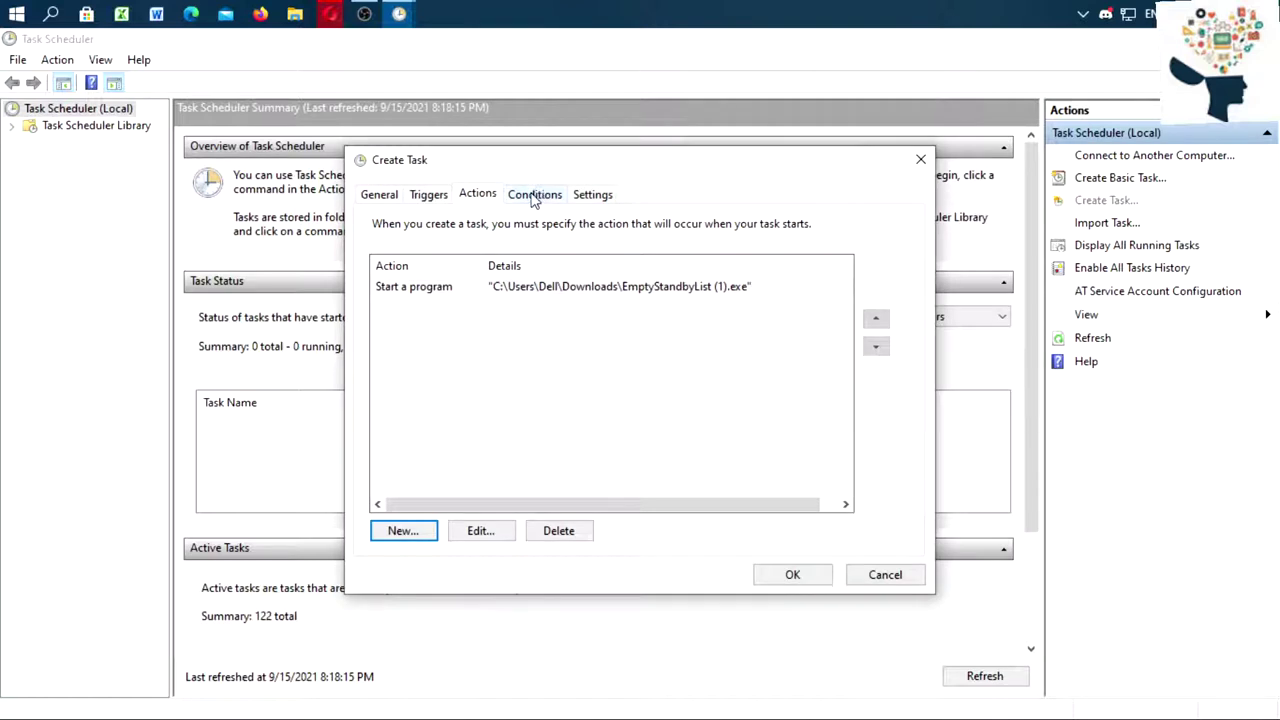
Step: Review the Conditions and Settings tabs, then save the cleaner task
{"action": "left_click", "coordinate": [533, 195]}
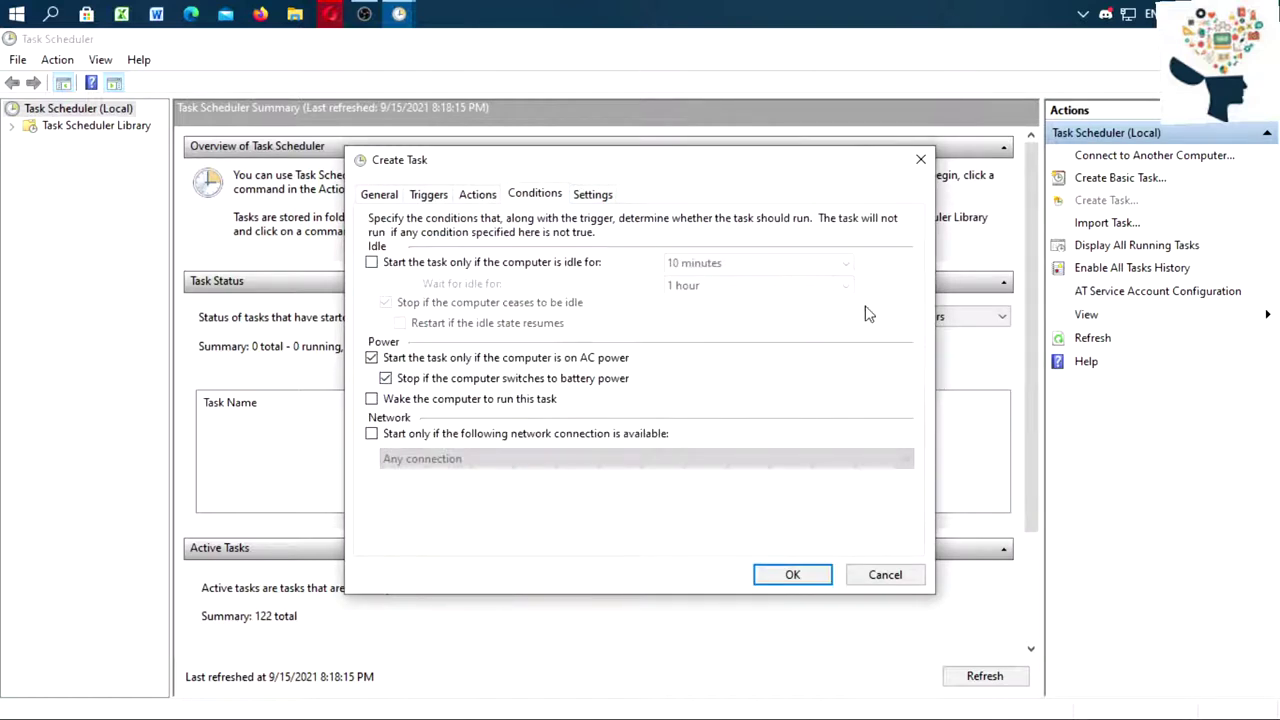
{"action": "left_click", "coordinate": [592, 195]}
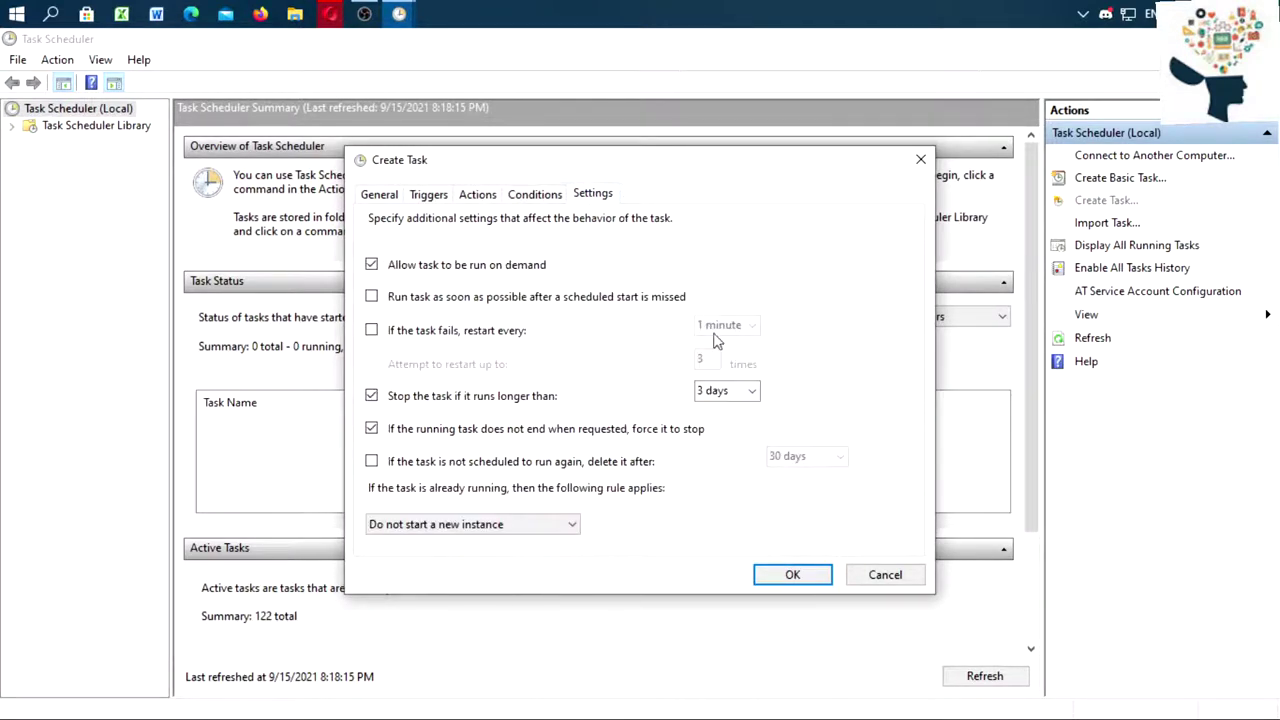
{"action": "left_click", "coordinate": [801, 574]}
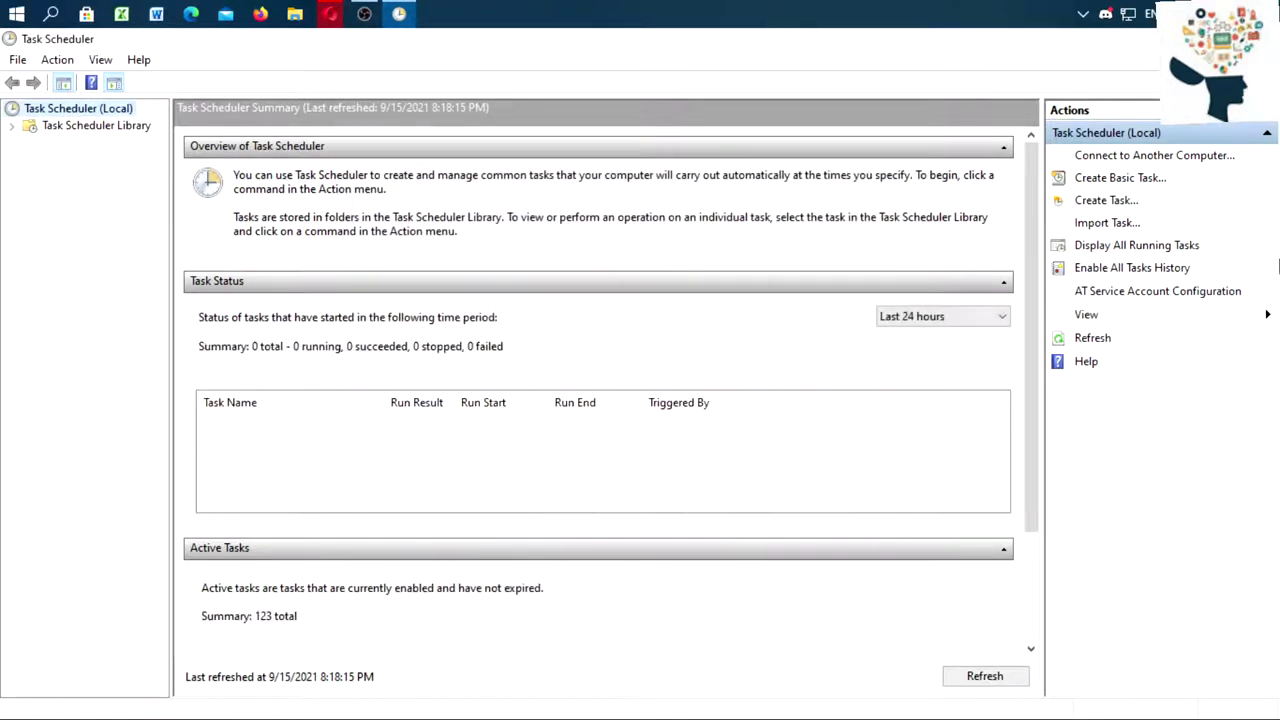
Step: Run the cleaner task on demand from the Task Scheduler Library, then show the desktop
{"action": "left_click", "coordinate": [96, 131]}
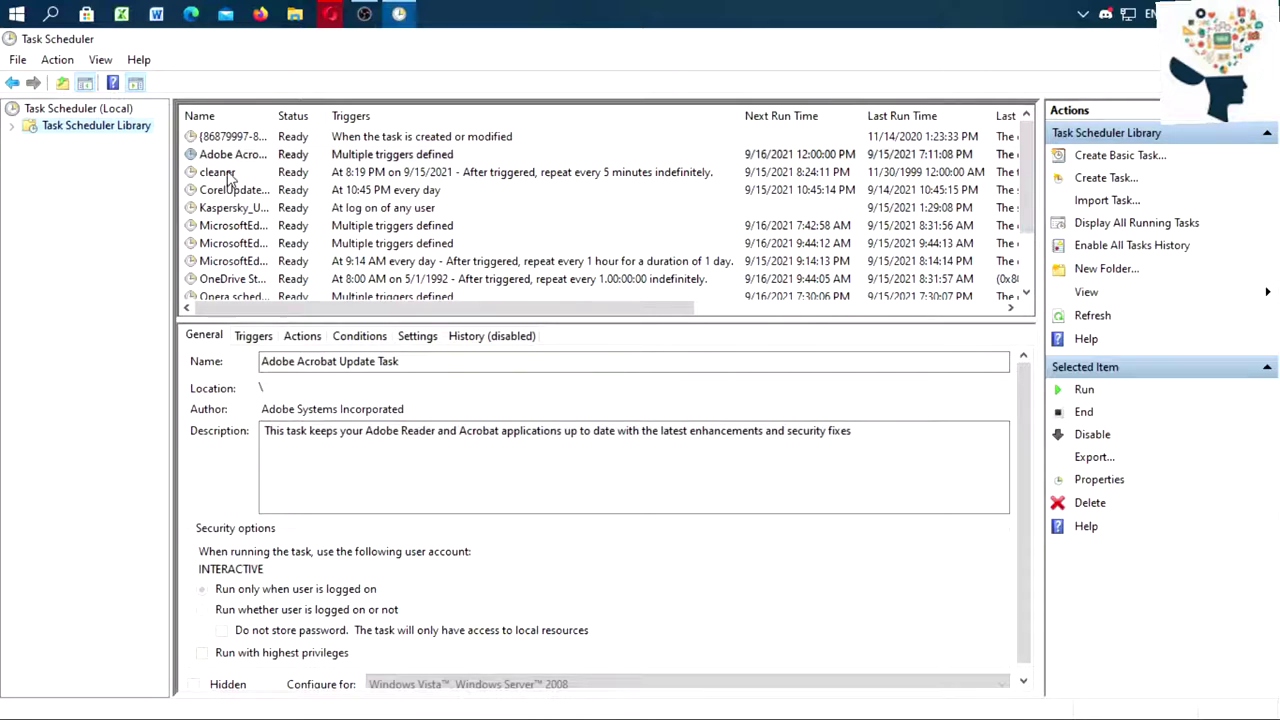
{"action": "left_click", "coordinate": [229, 174]}
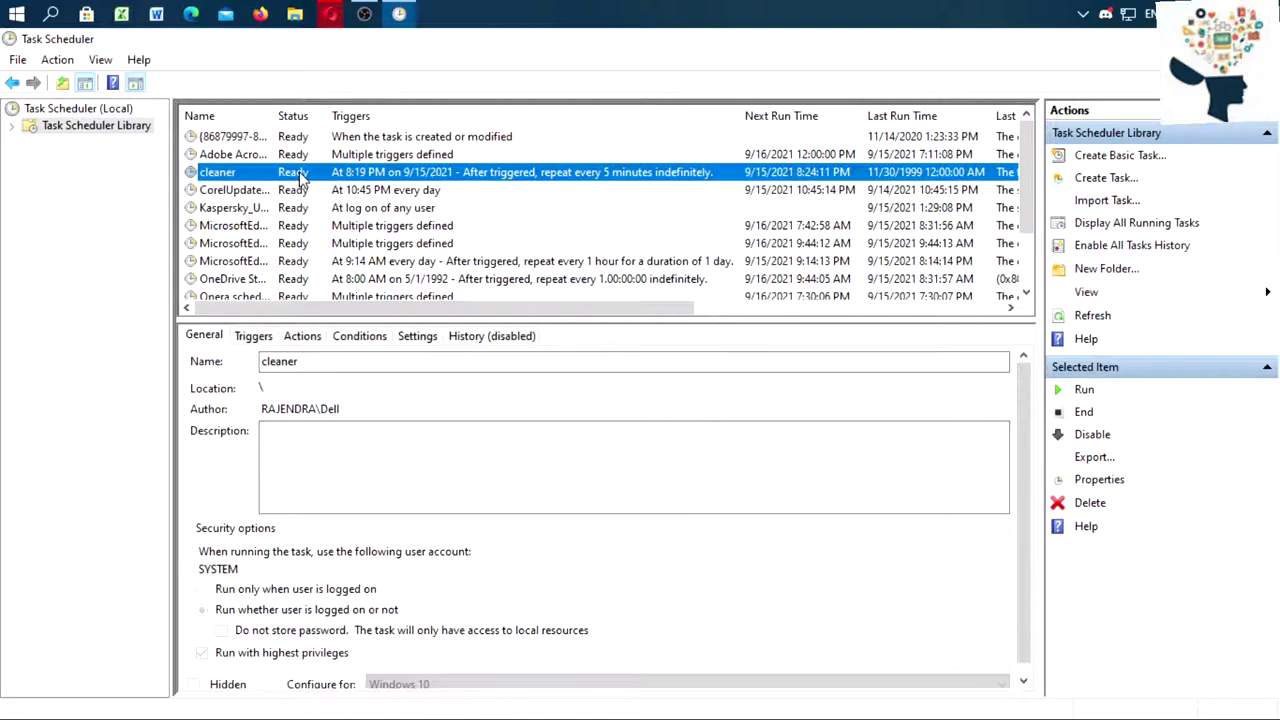
{"action": "right_click", "coordinate": [224, 176]}
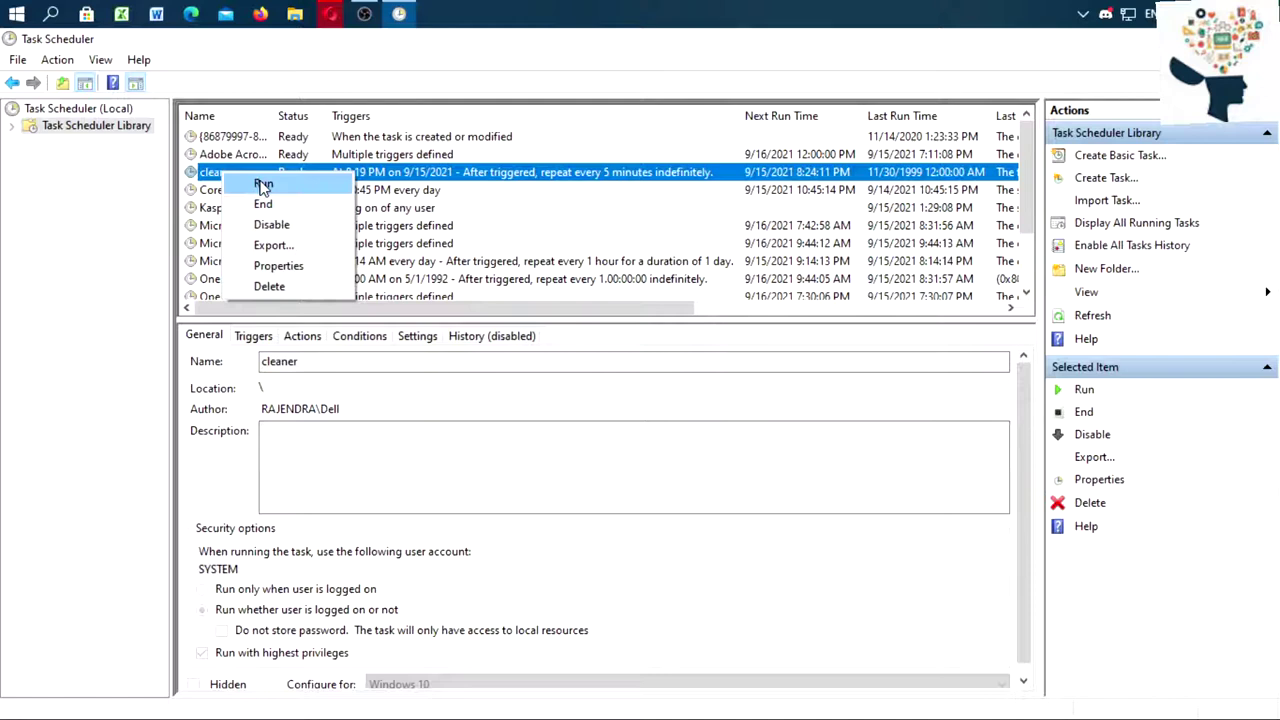
{"action": "left_click", "coordinate": [263, 187]}
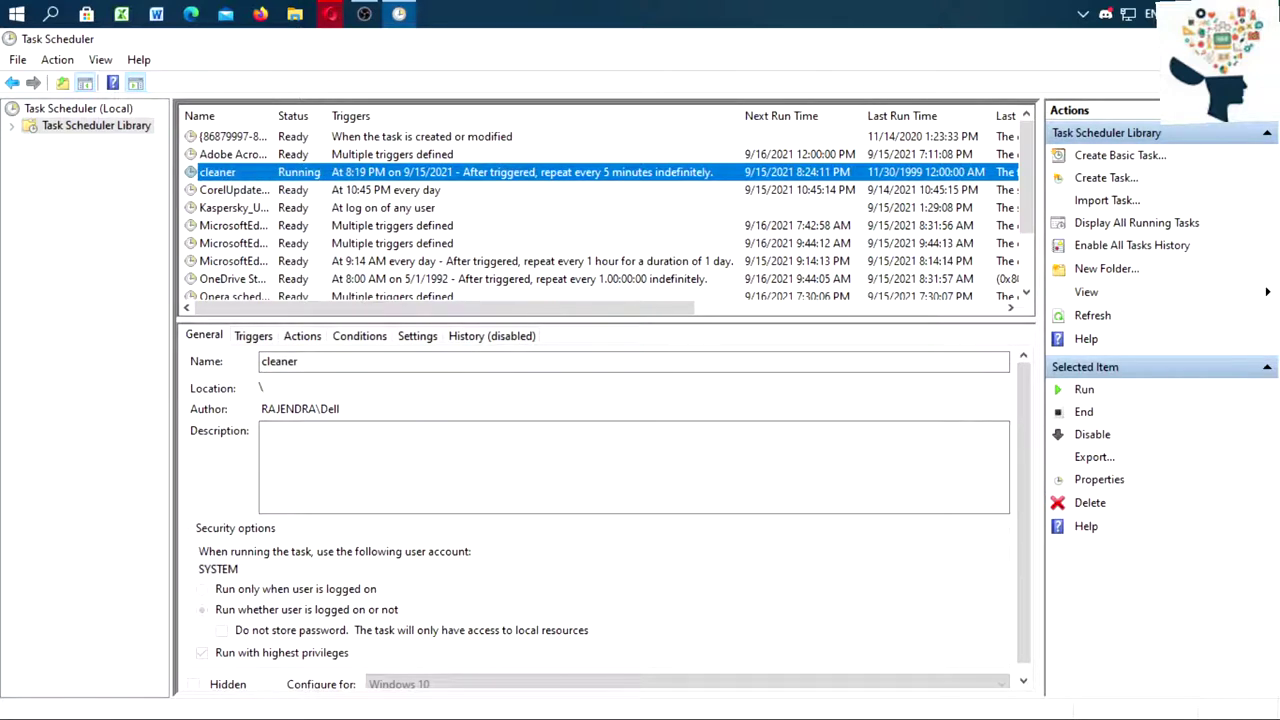
{"action": "key", "text": "super+d"}
Step: Open Task Manager from the taskbar and view the Memory performance page
{"action": "right_click", "coordinate": [625, 12]}
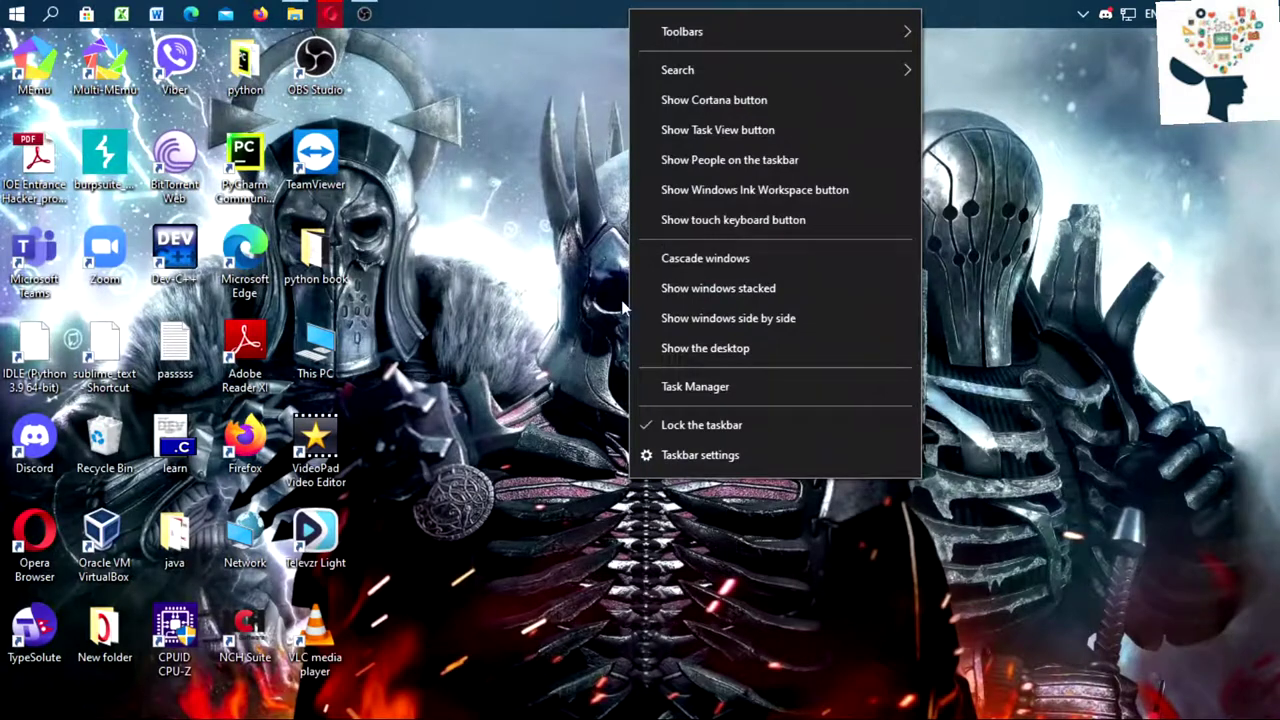
{"action": "left_click", "coordinate": [697, 390]}
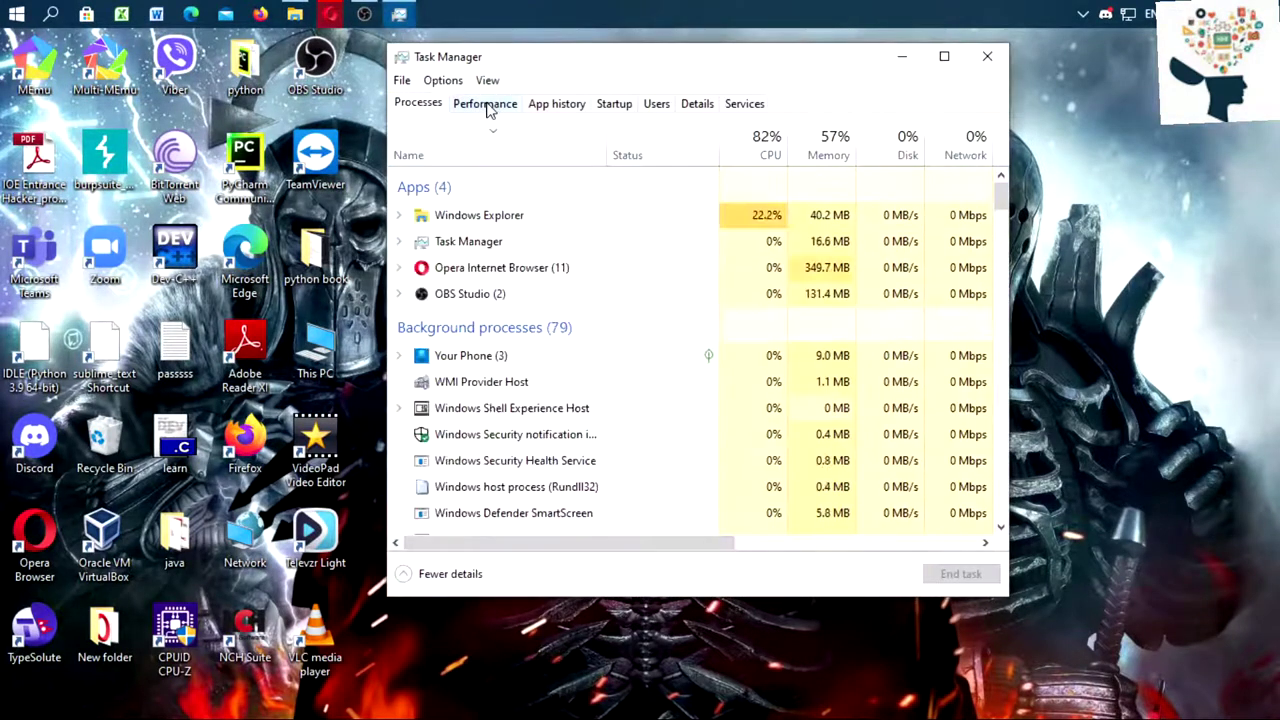
{"action": "left_click", "coordinate": [486, 106]}
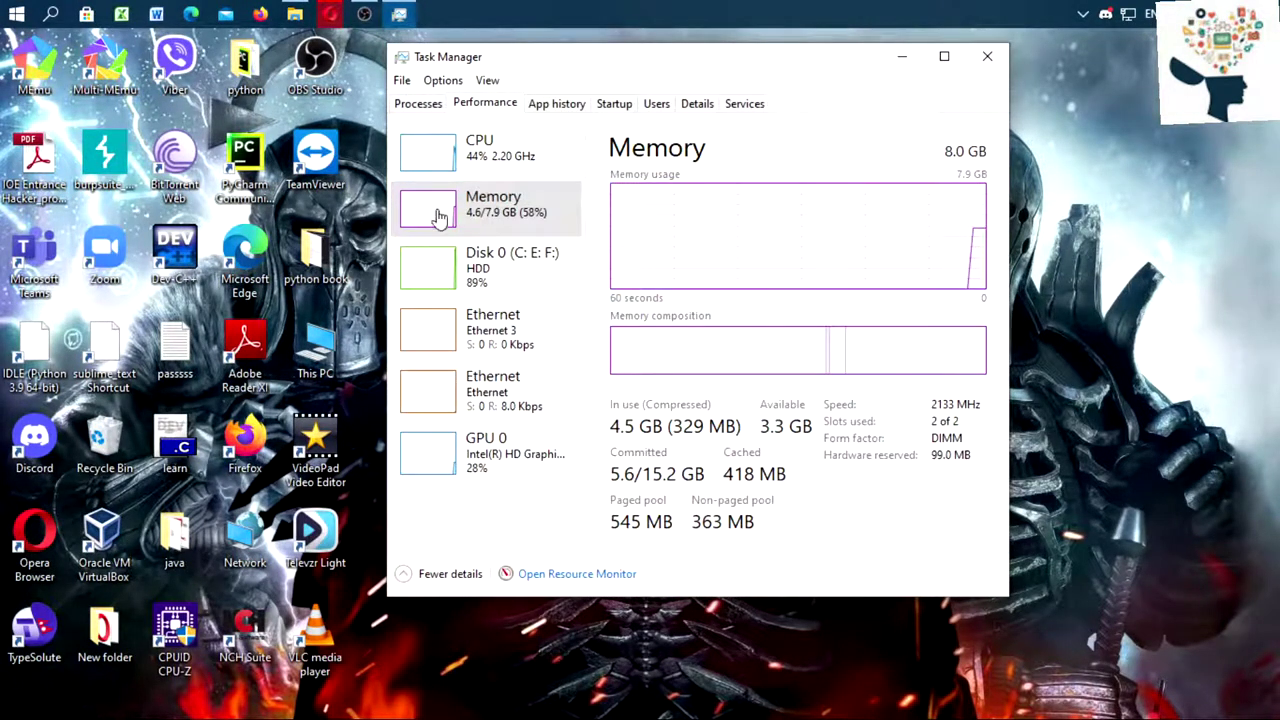